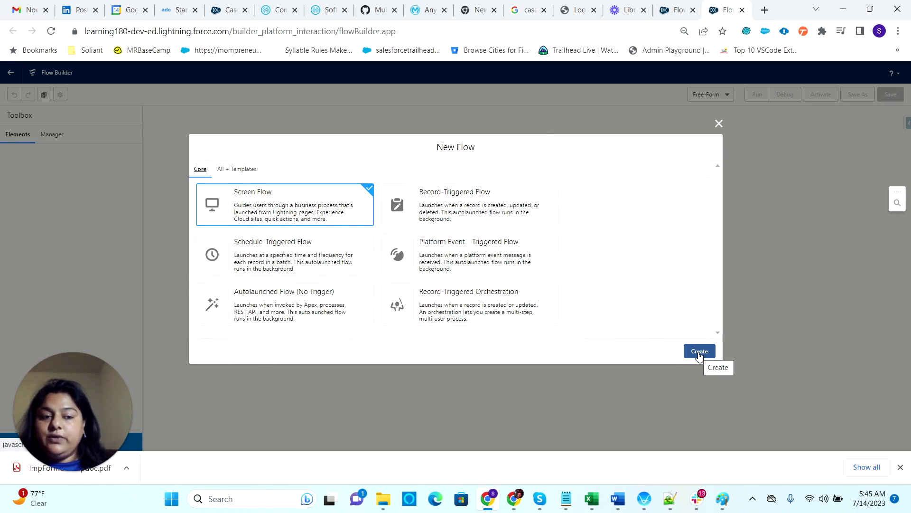
- Create a new blank screen flow
click(700, 354)
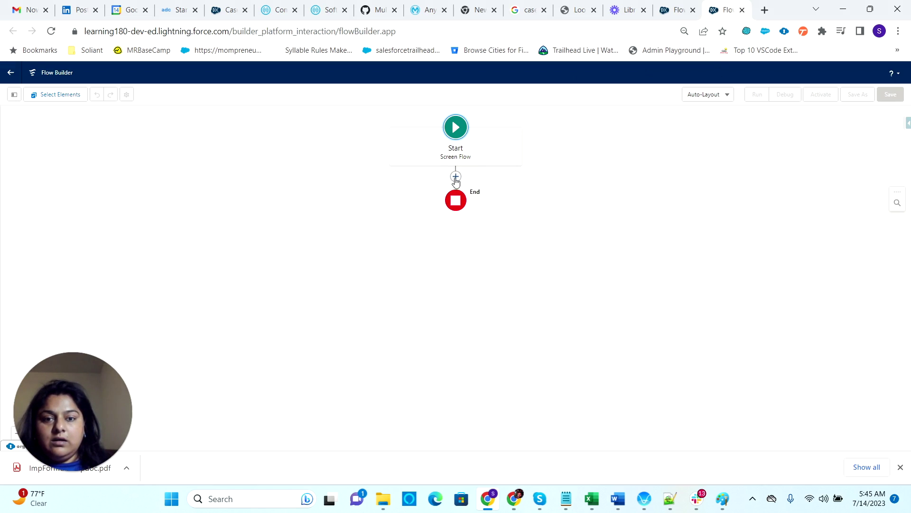
click(455, 177)
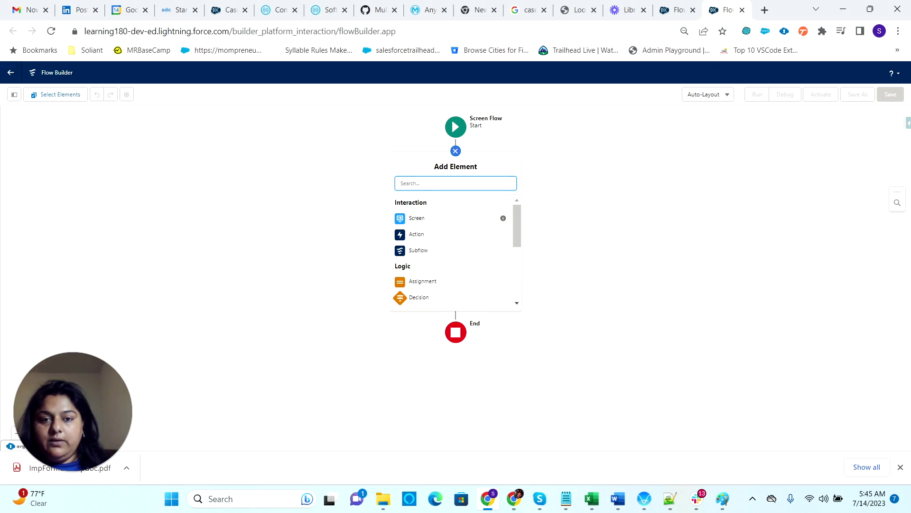
key(Escape)
- Add a Text variable named varName that is available for input
click(14, 94)
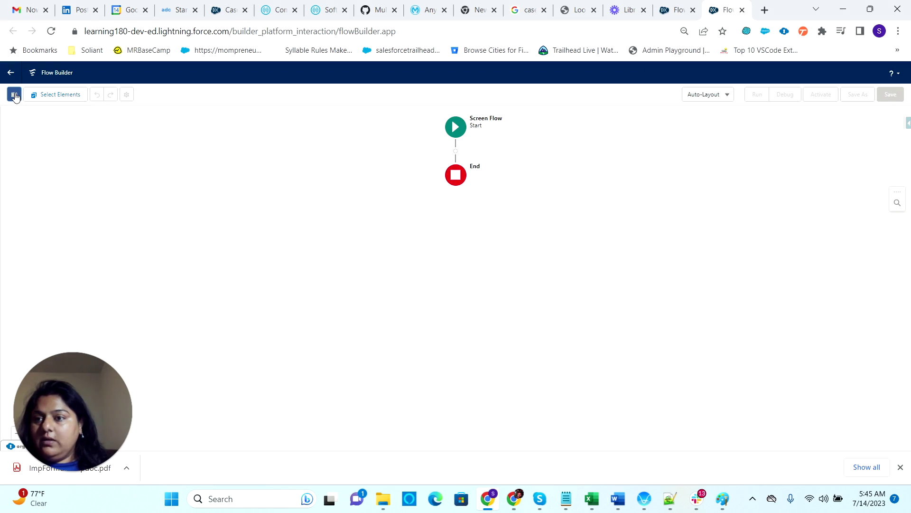
click(72, 156)
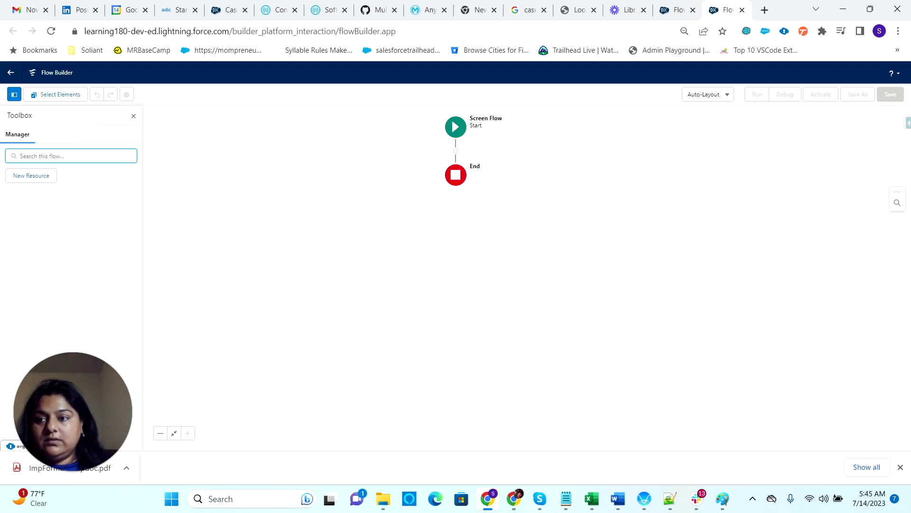
click(31, 176)
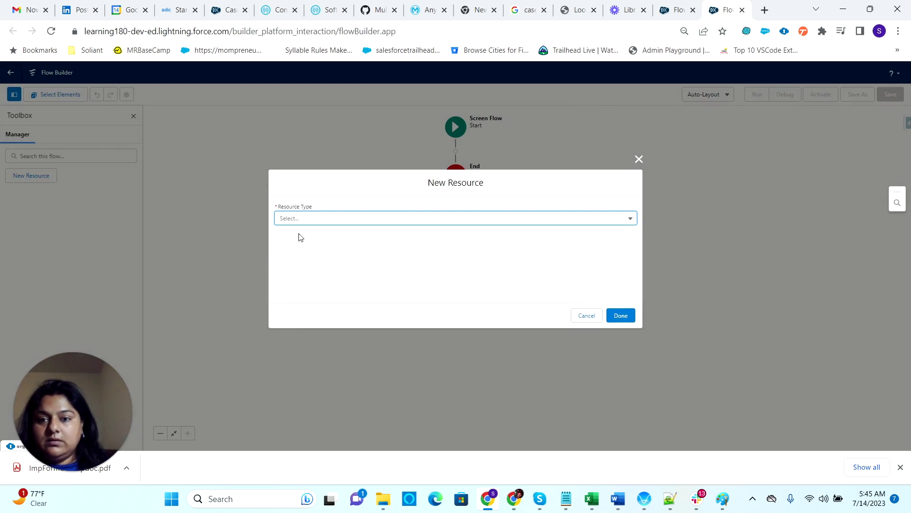
click(305, 219)
click(322, 239)
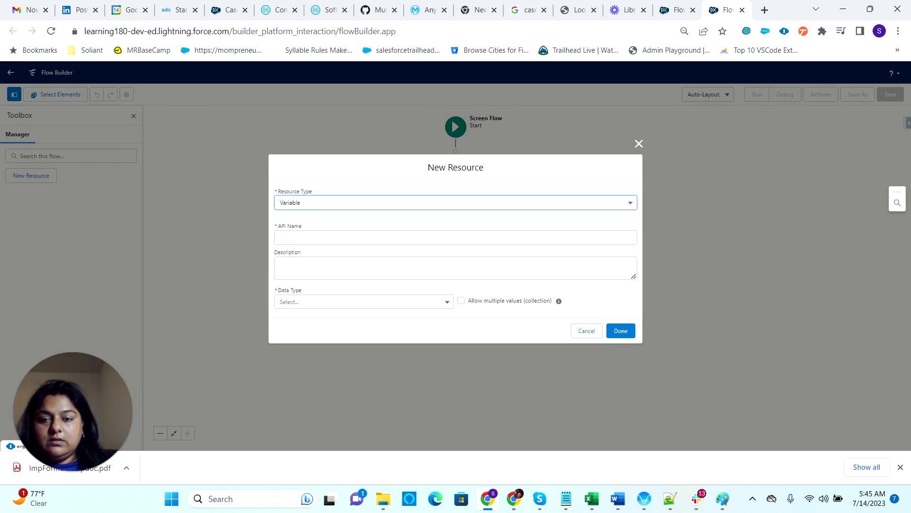
click(326, 238)
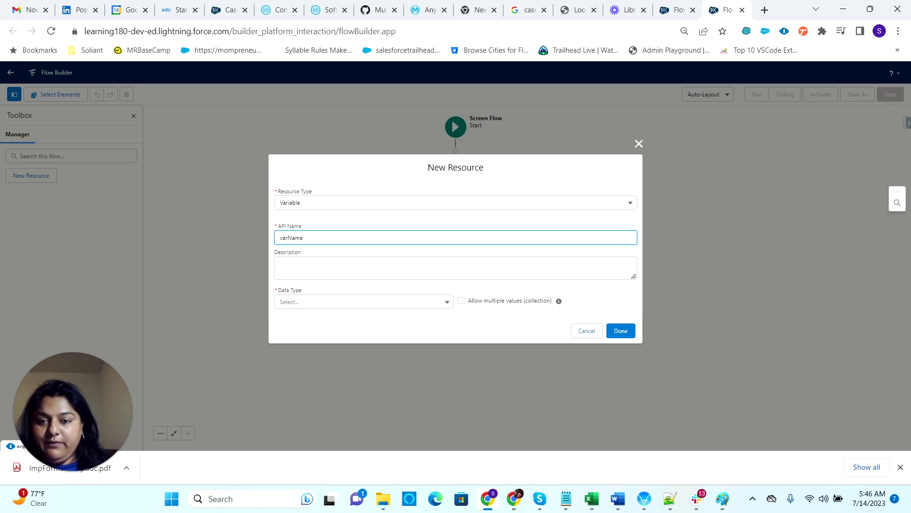
click(328, 305)
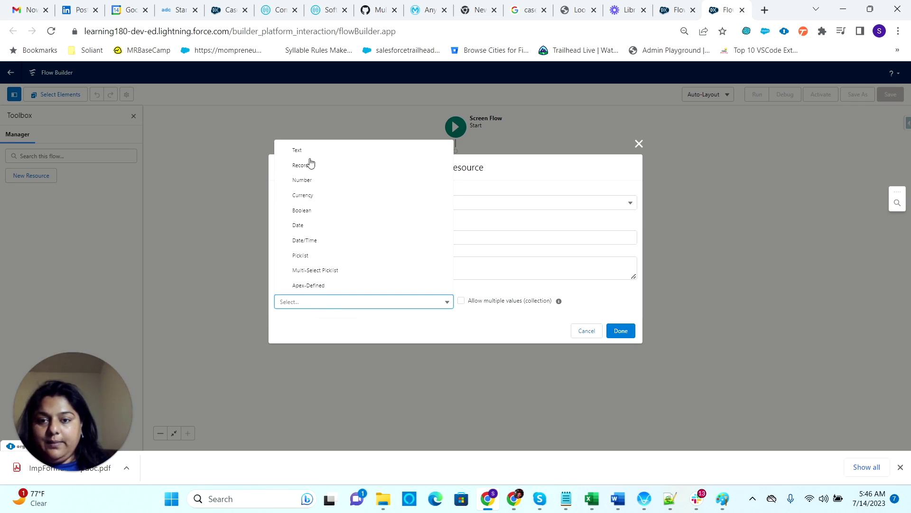
click(306, 150)
click(312, 326)
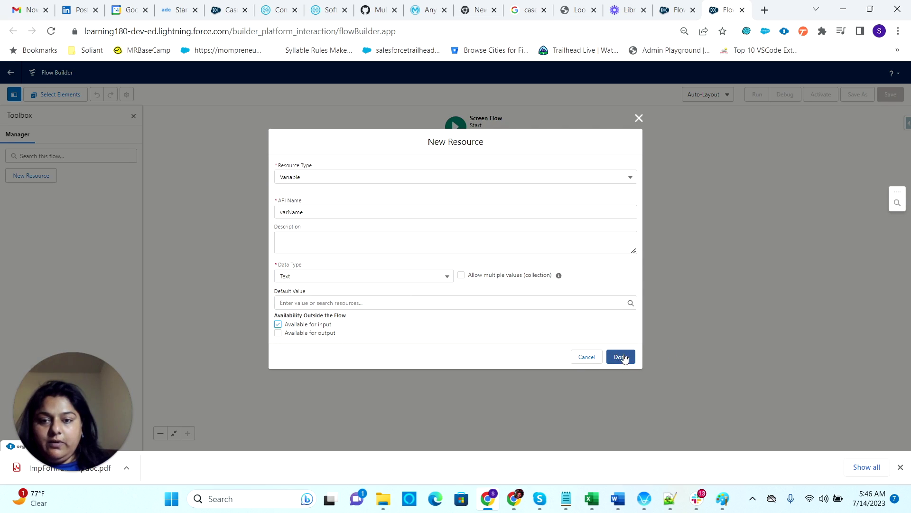
click(622, 357)
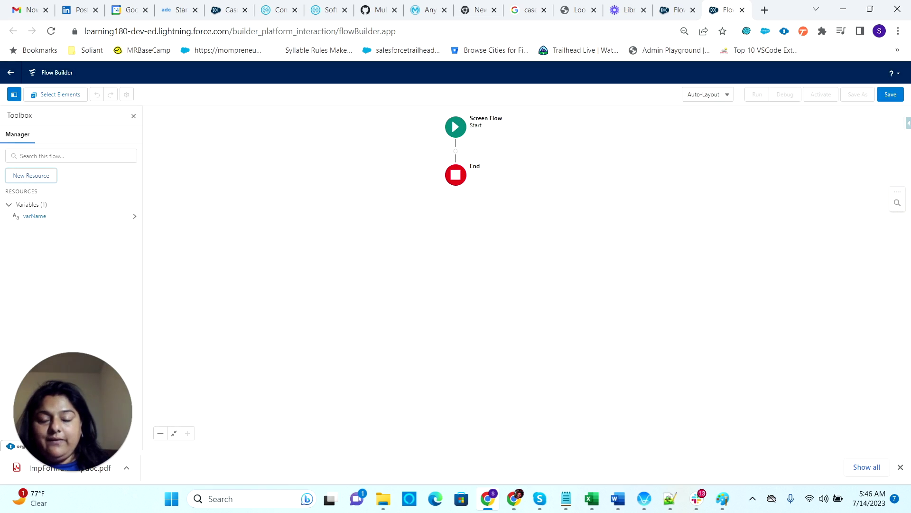
- Add a Screen element labelled WelcomeScreen after Start
click(456, 151)
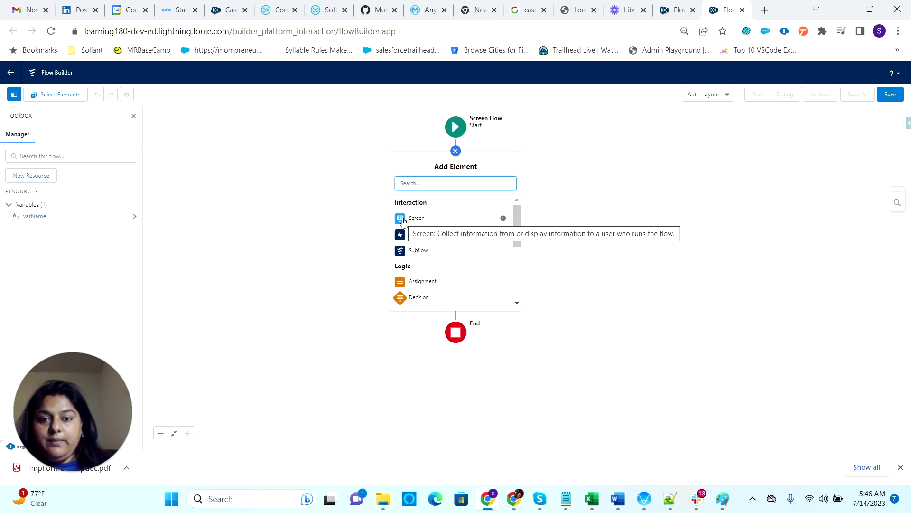
click(427, 219)
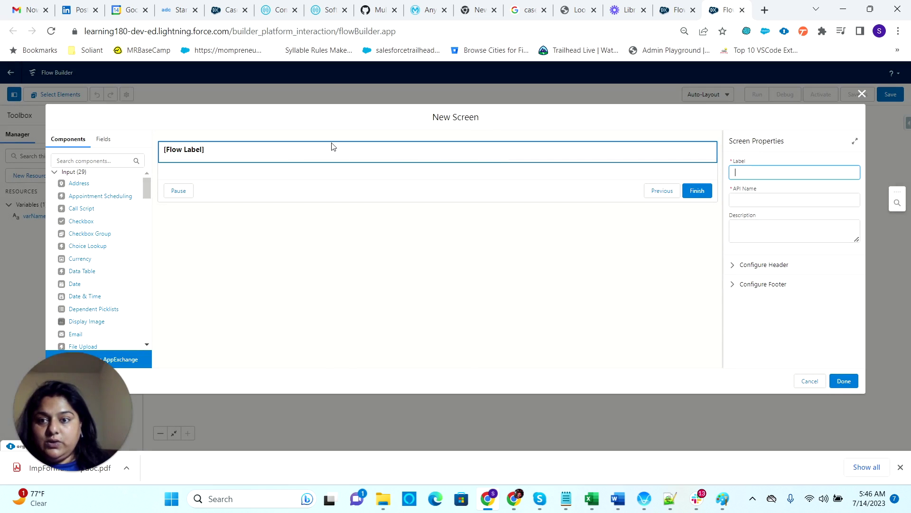
click(237, 154)
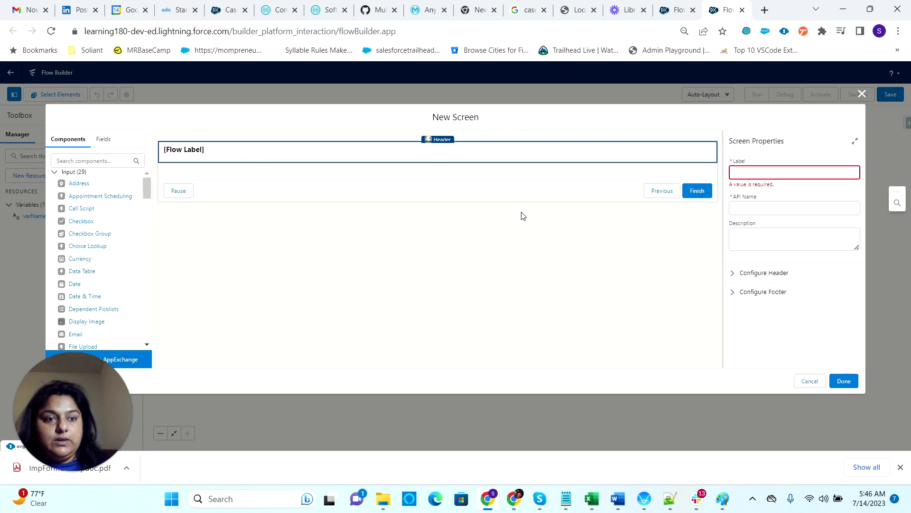
click(735, 173)
text(WelcomeScreen)
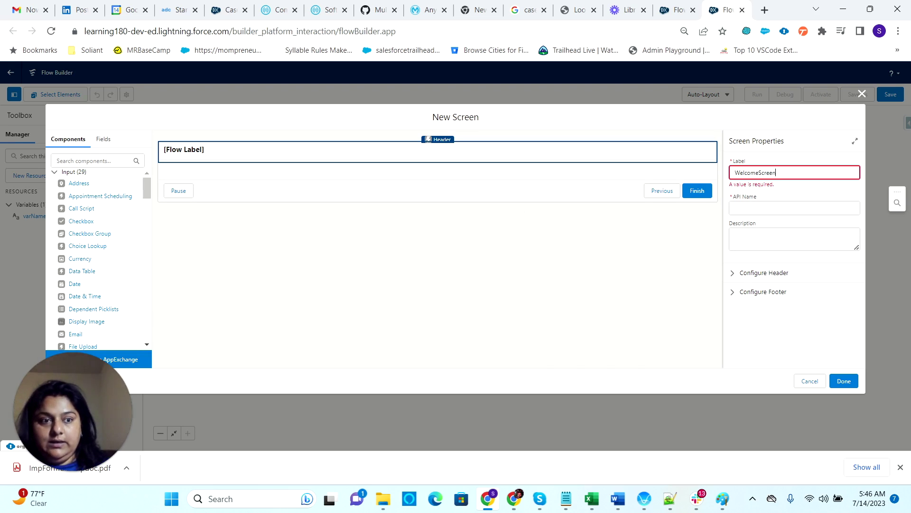
click(793, 200)
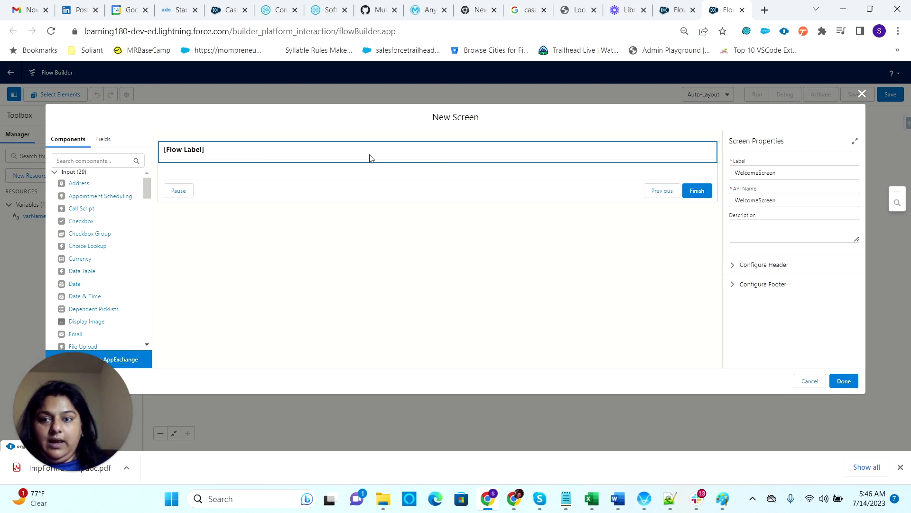
- Place a Display Text component dispText reading 'Hello {!varName}, Welcome!'
click(58, 161)
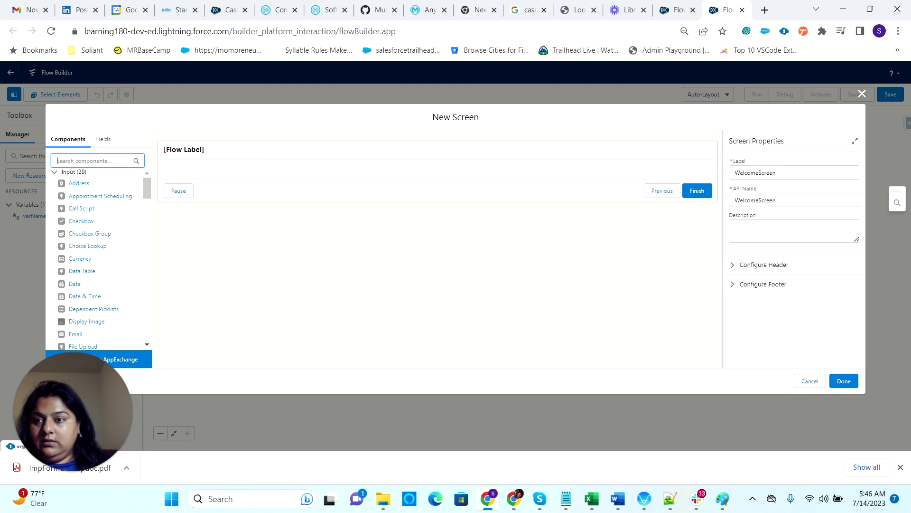
text(disp)
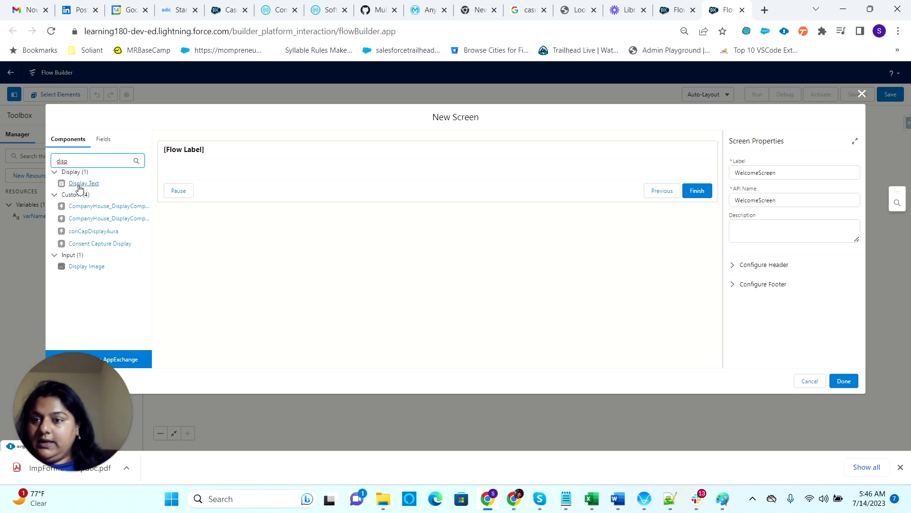
drag(76, 184, 216, 175)
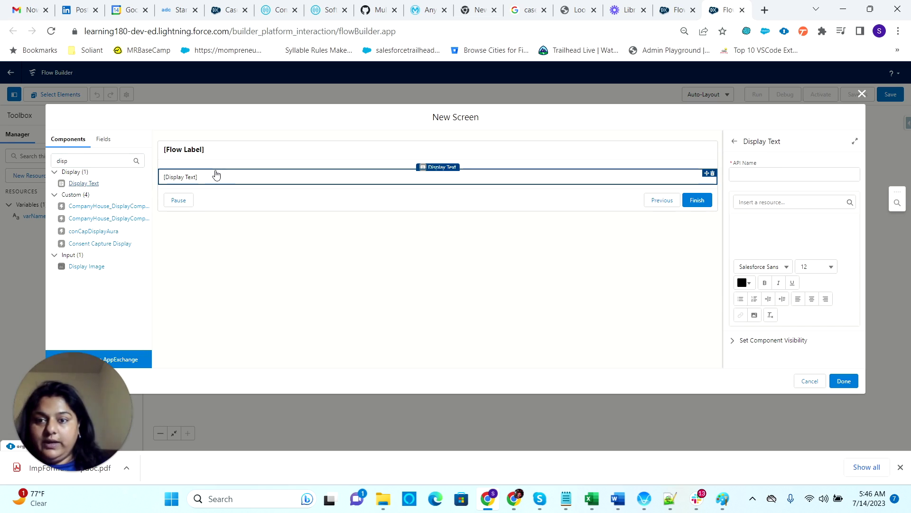
click(740, 174)
text(d)
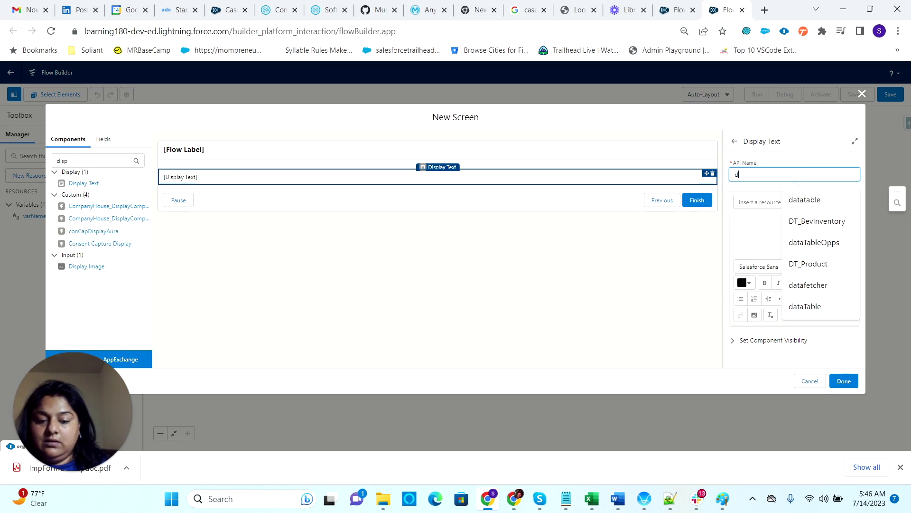
text(ispText)
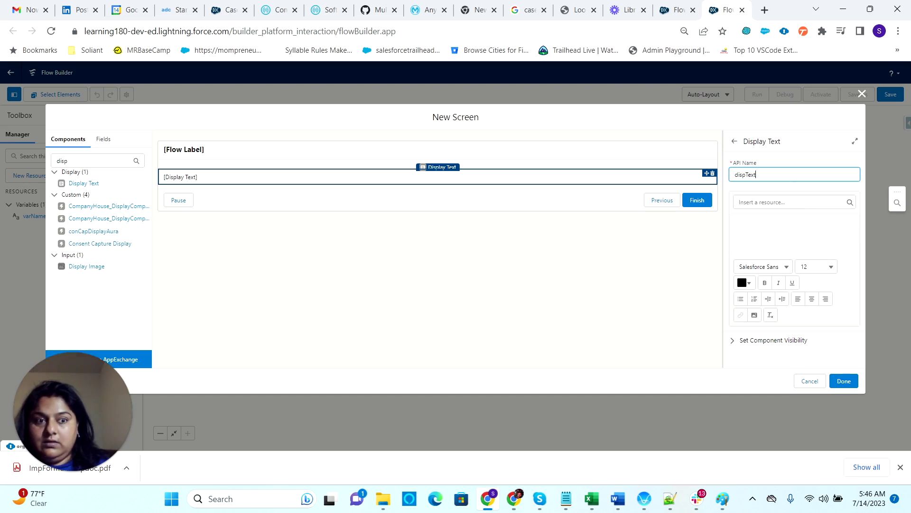
click(784, 228)
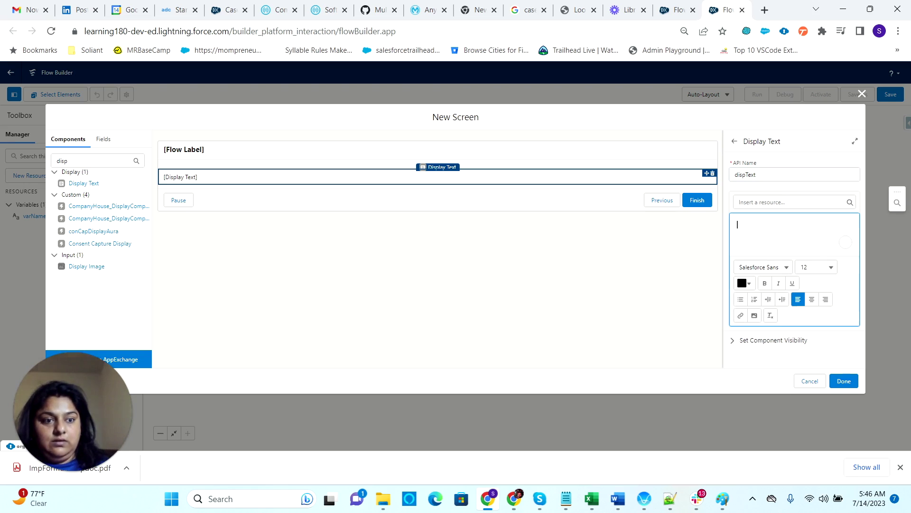
text(Hello)
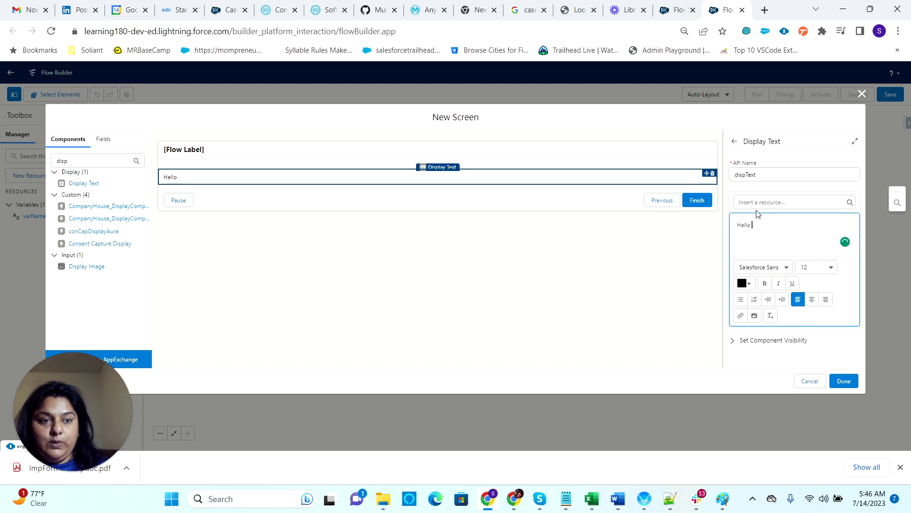
click(790, 202)
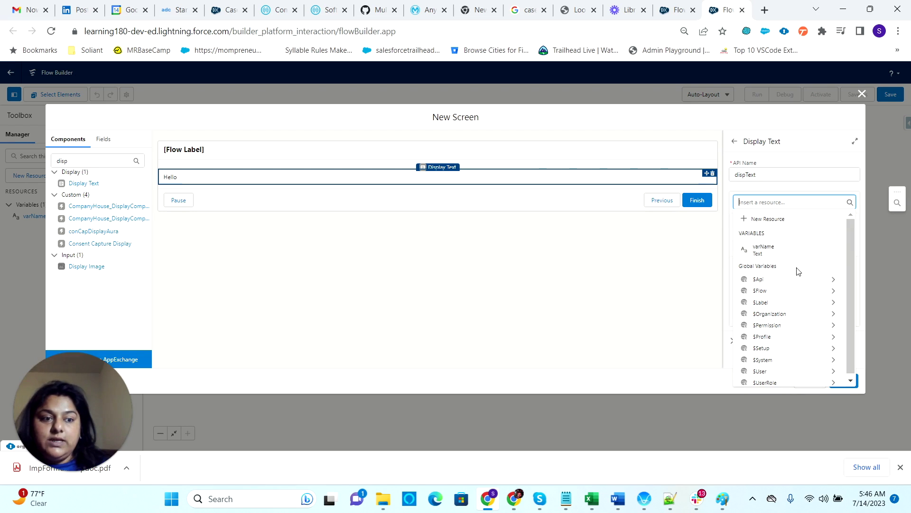
click(783, 252)
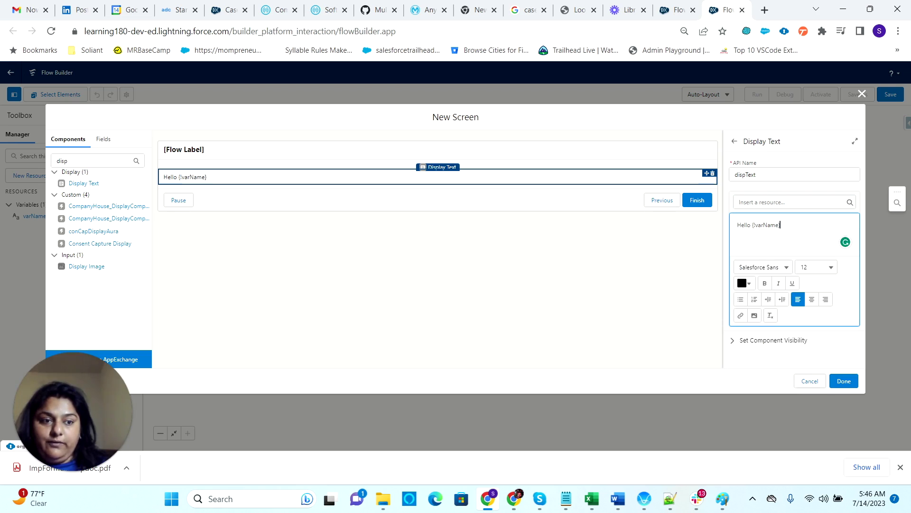
text(, Welcome!)
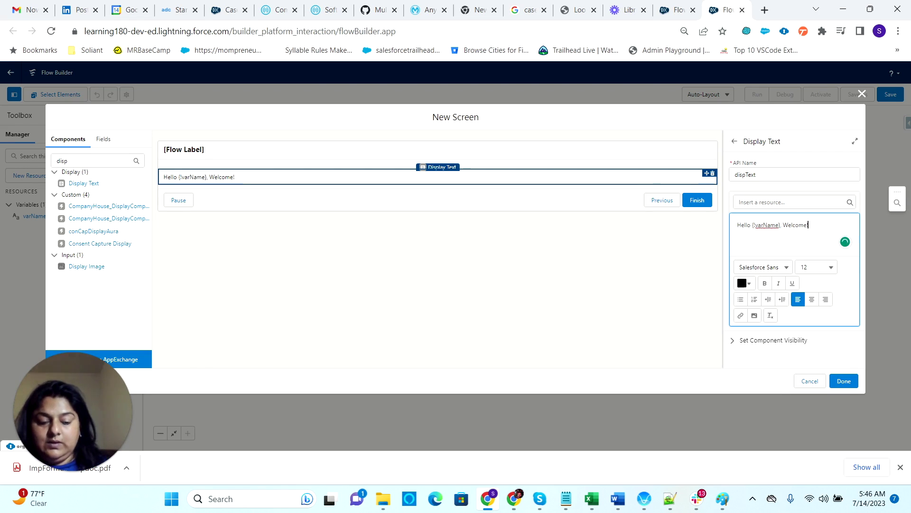
- Add {!$Flow.CurrentDateTime} on a new line of the message and finish the screen
key(Return)
click(788, 203)
text(flow)
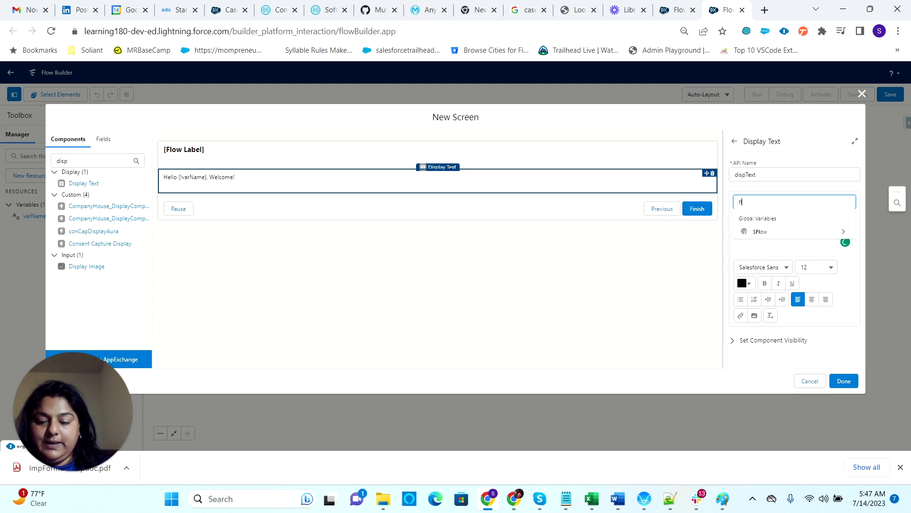
click(775, 236)
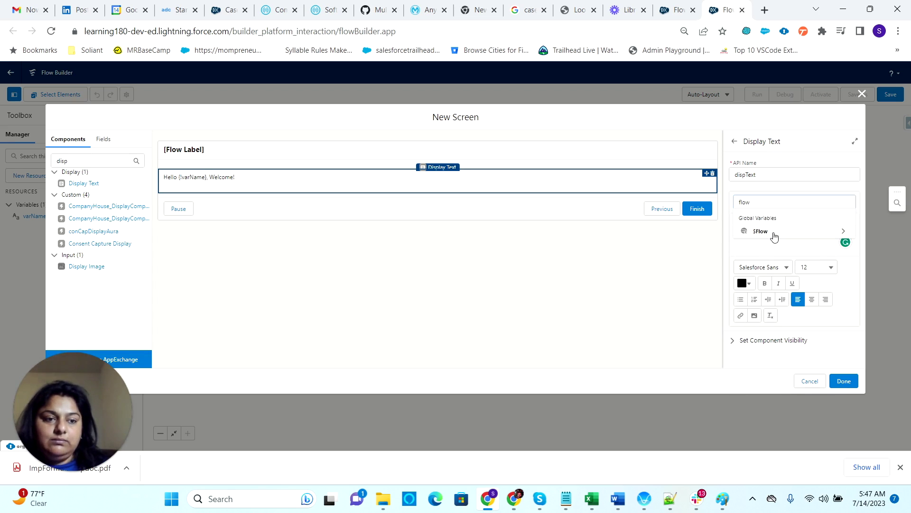
click(769, 239)
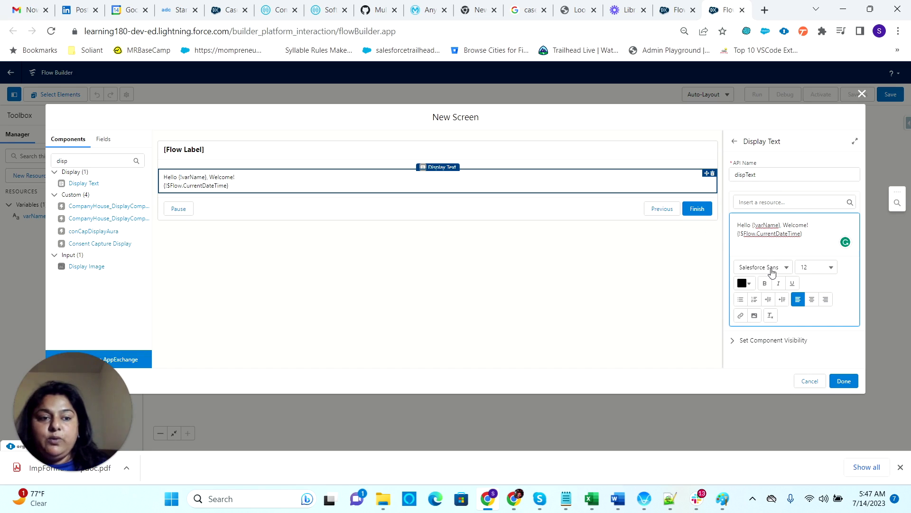
click(845, 381)
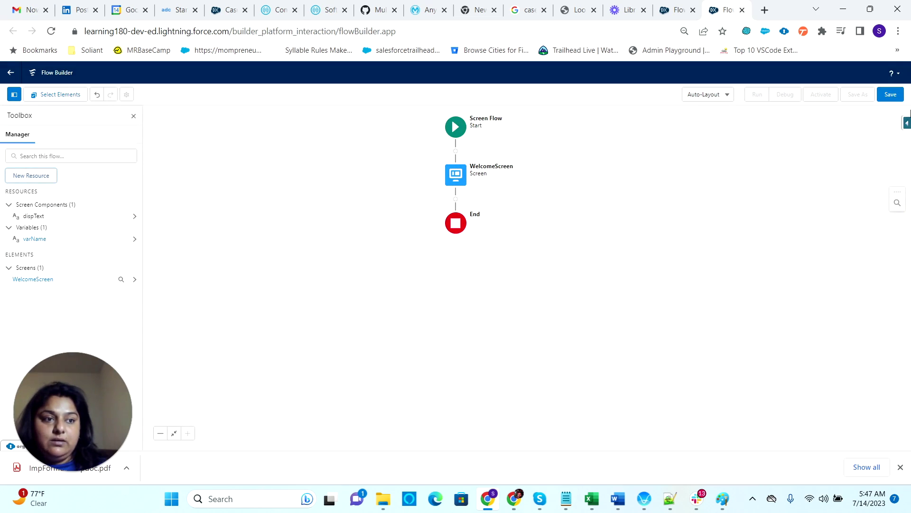
- Save the subflow as SubFlow-WelcomeMessagePOC1 and activate it
click(890, 94)
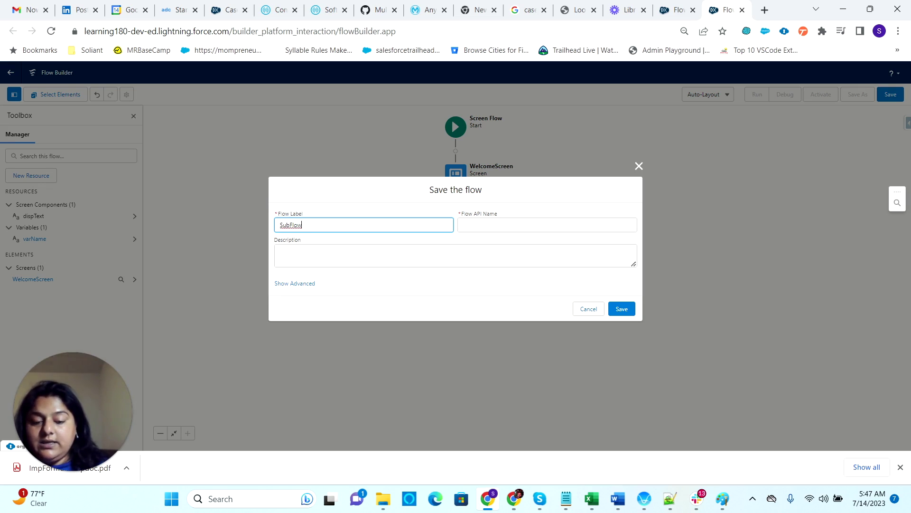
text(We)
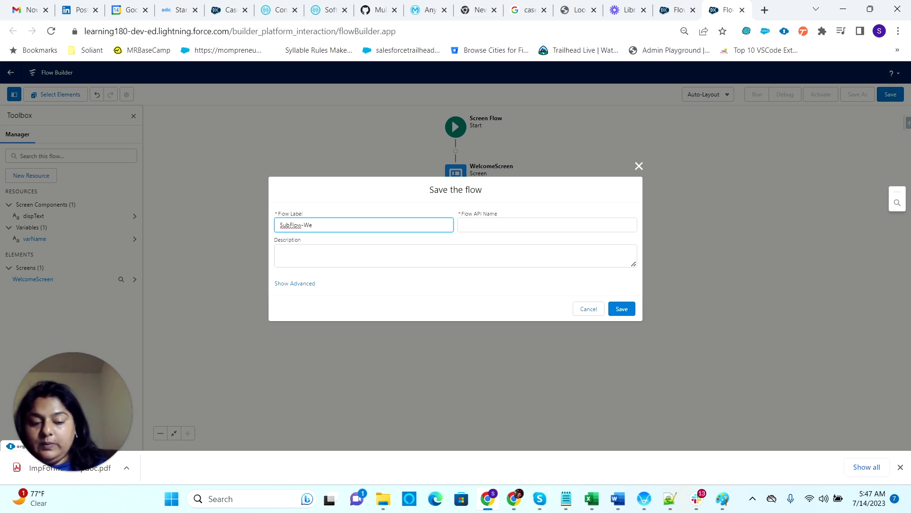
text(lcomeMessage)
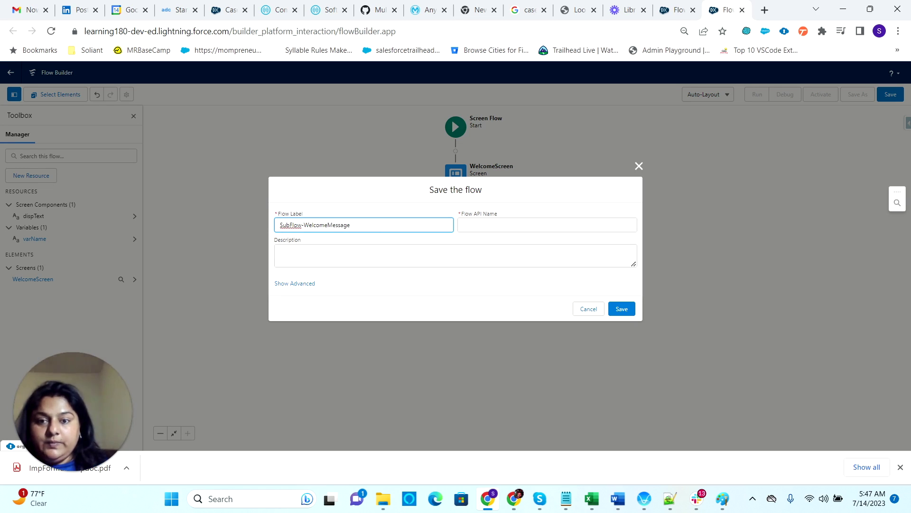
text(POC)
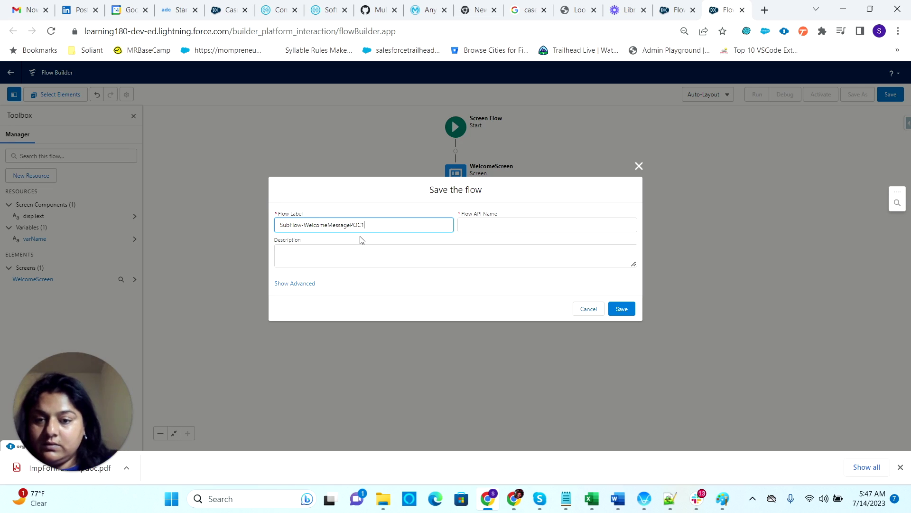
text(1)
click(401, 242)
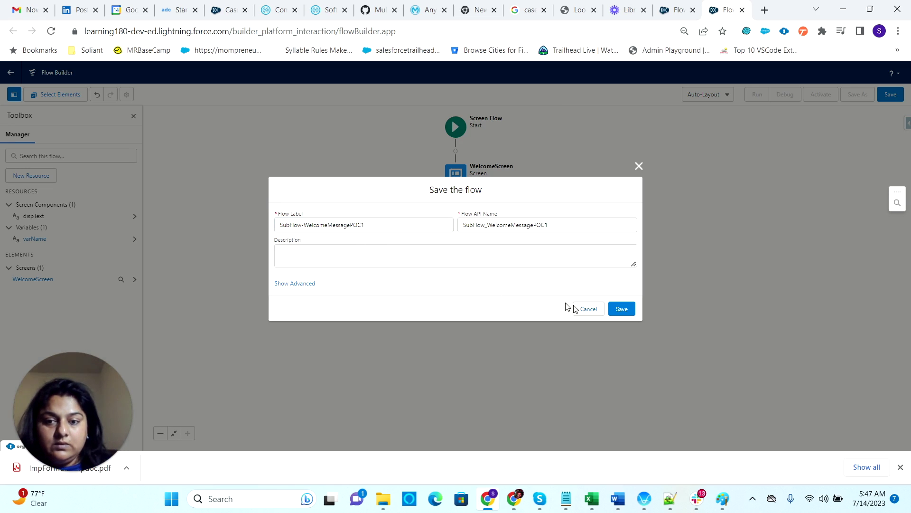
click(623, 309)
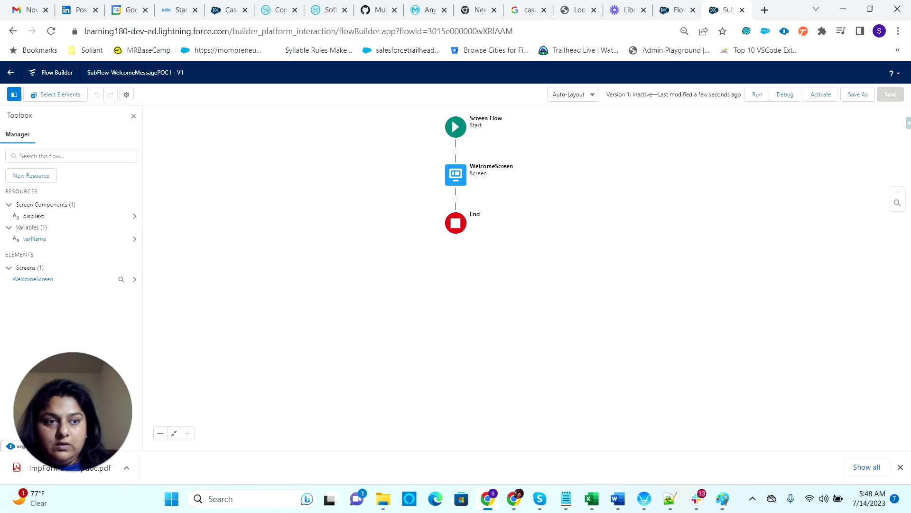
click(826, 95)
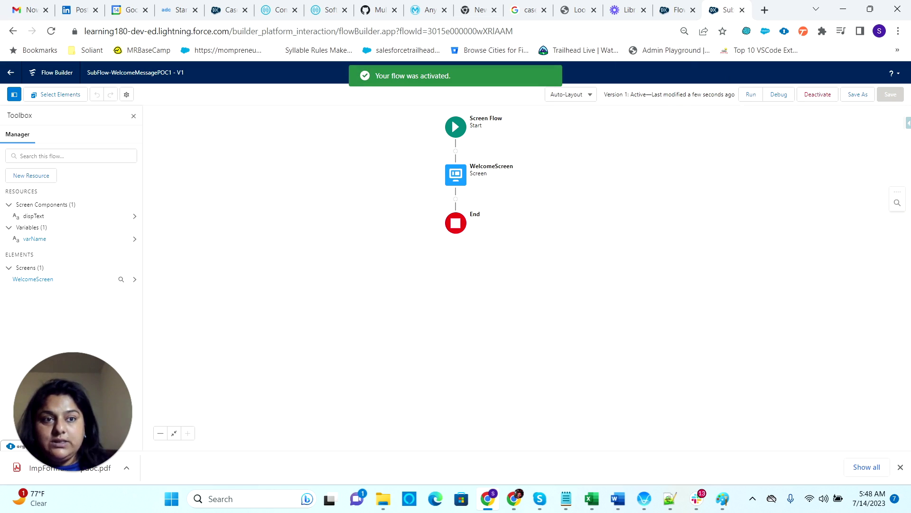
click(677, 9)
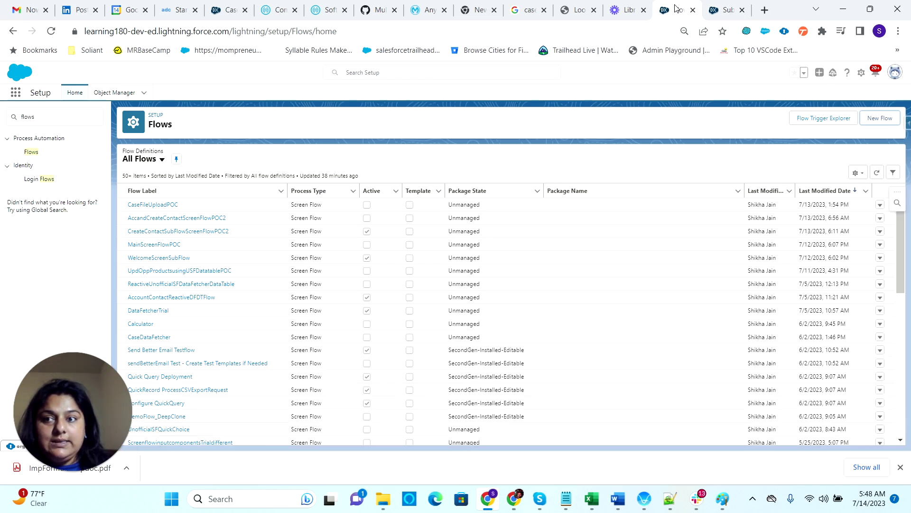
- Start a new blank Screen Flow from the Flows list
click(883, 118)
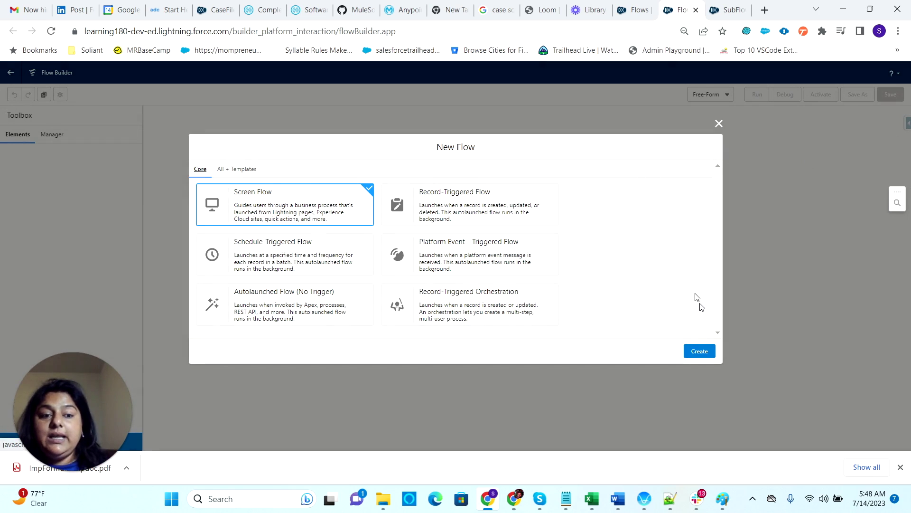
click(700, 352)
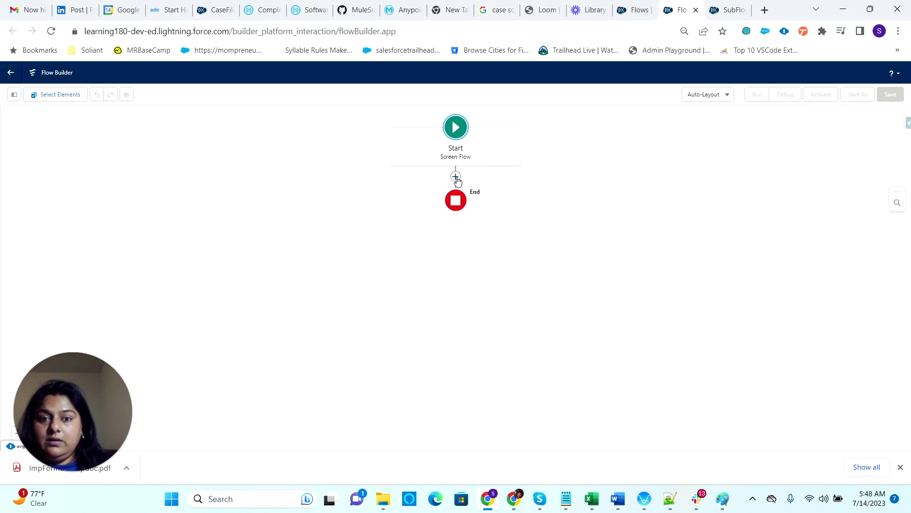
- Add a Screen element holding a Name input with a Phone input below it
click(456, 176)
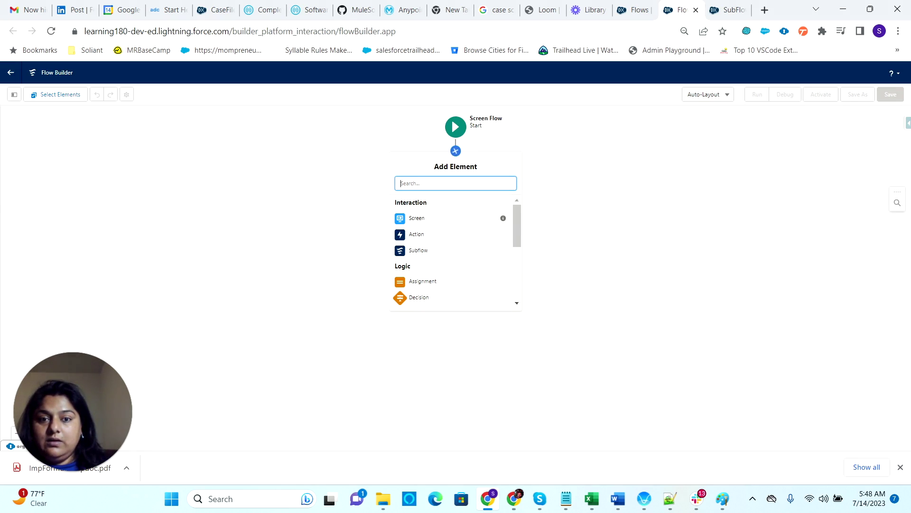
click(416, 211)
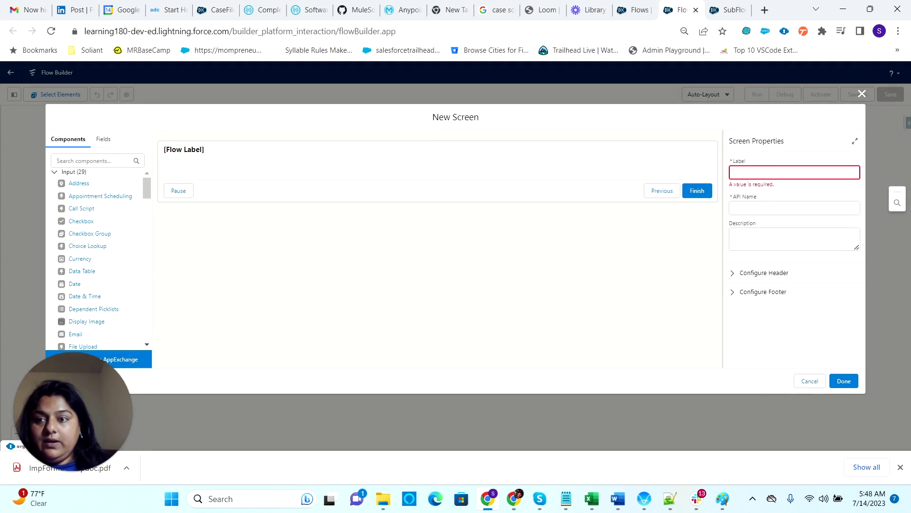
click(90, 160)
text(name)
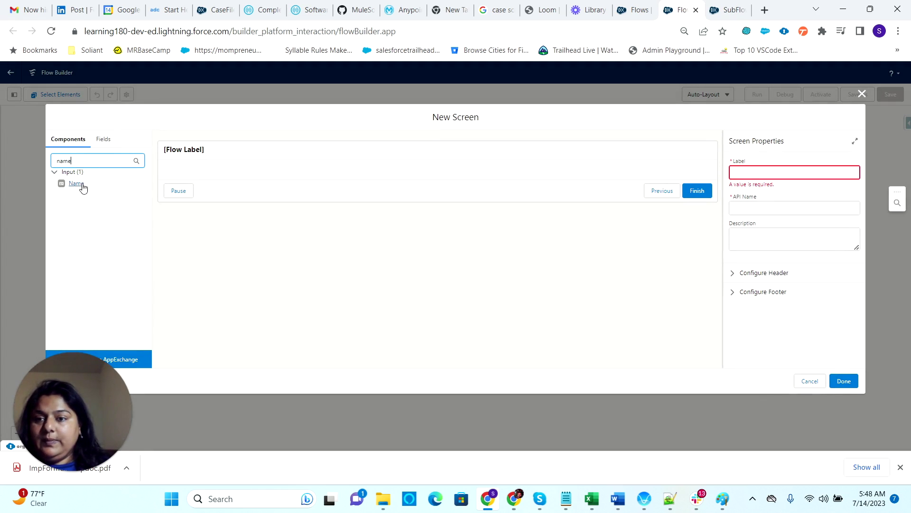
drag(83, 189, 196, 174)
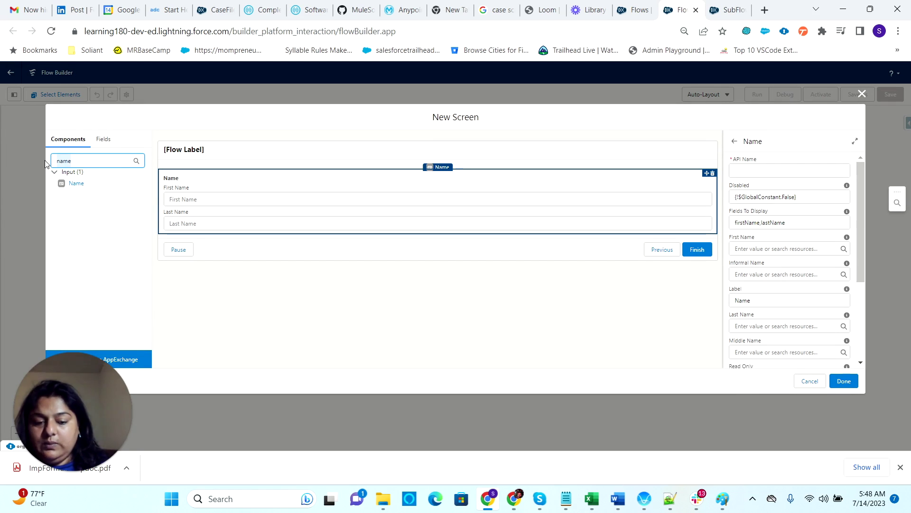
text(Phon)
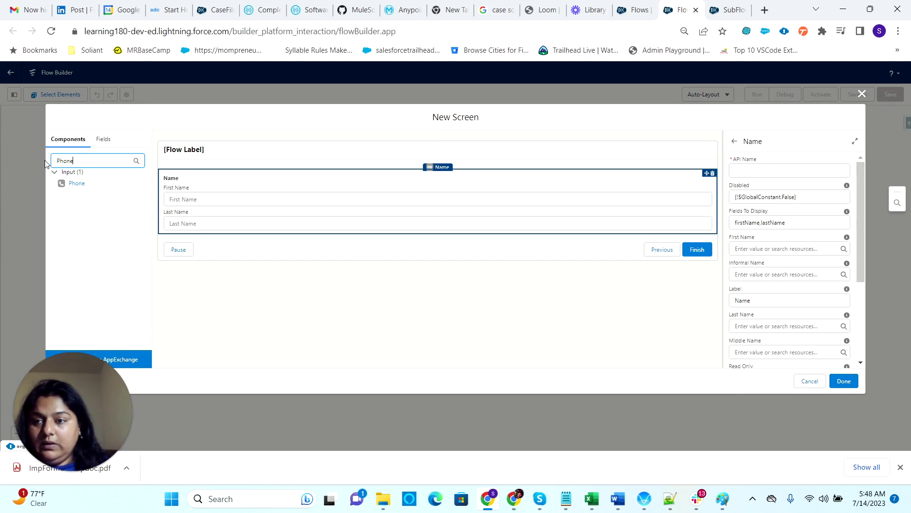
drag(76, 183, 202, 238)
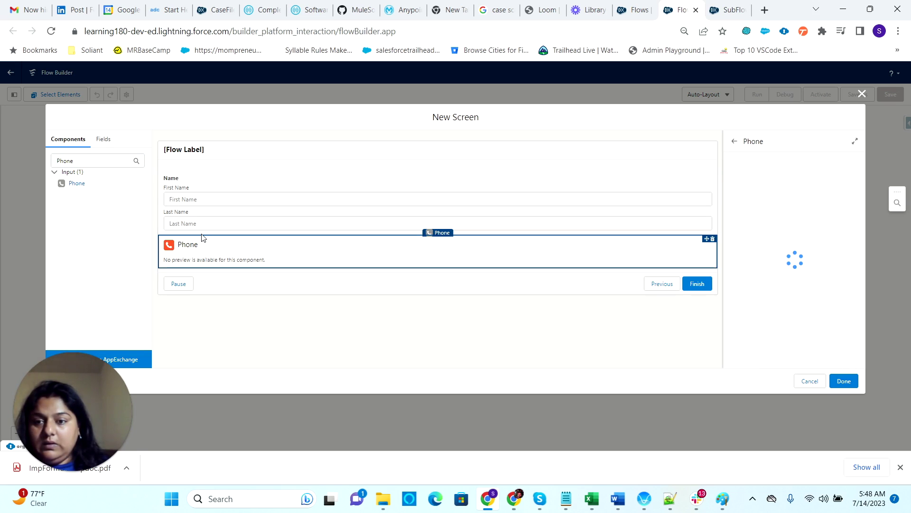
- Set the Name input's API name to varName and label the screen CaptureScreen
click(208, 190)
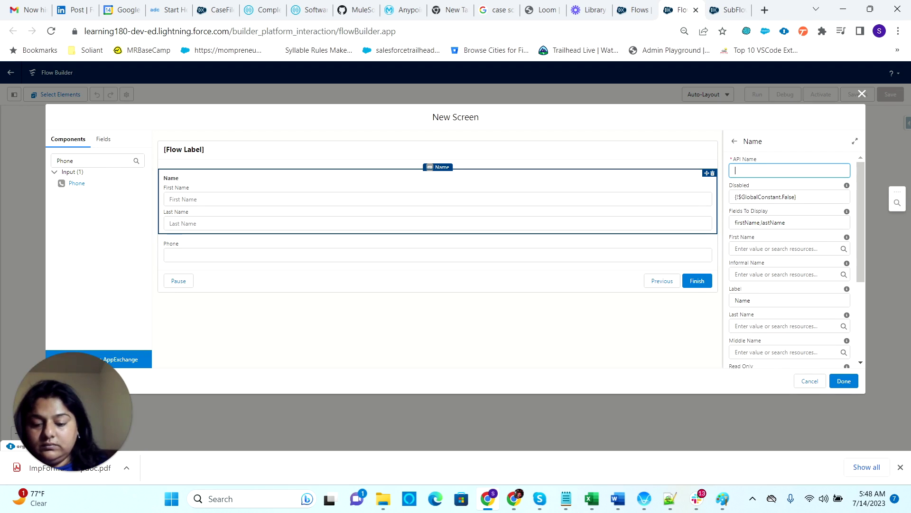
text(varName)
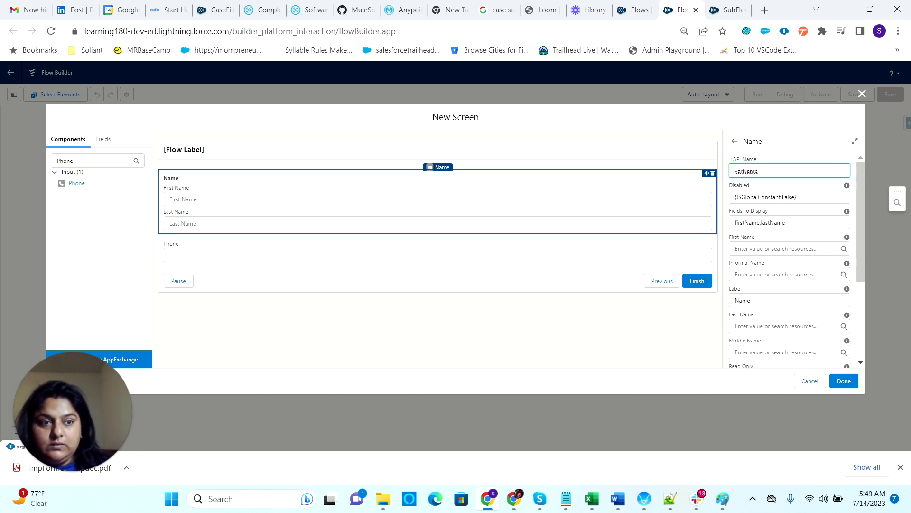
click(765, 187)
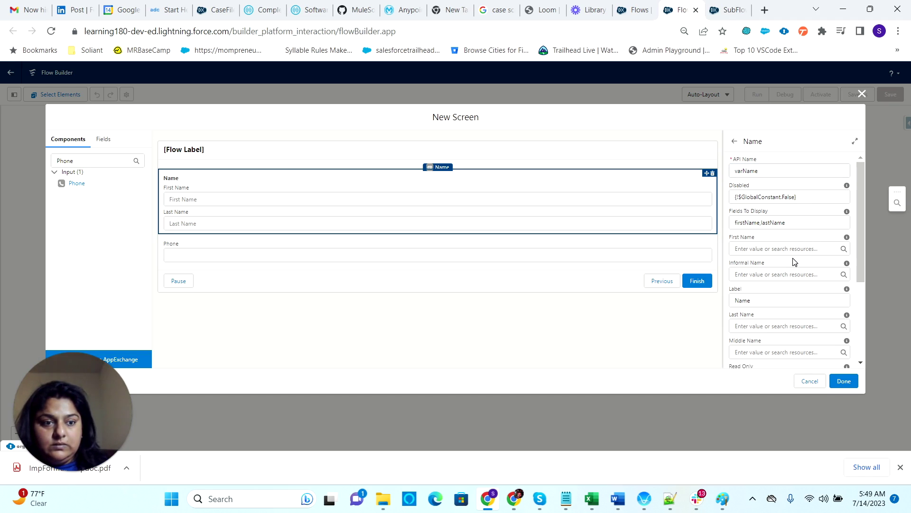
click(205, 153)
click(794, 172)
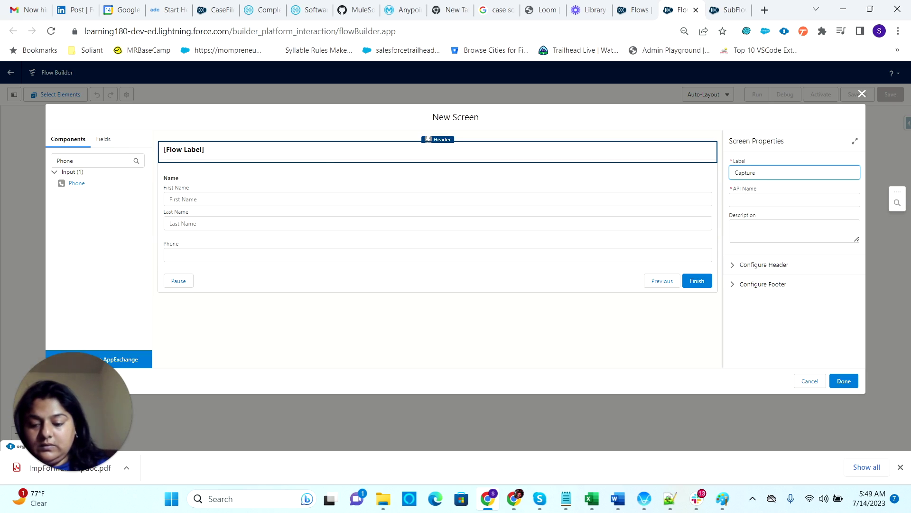
text(CaptureScreen)
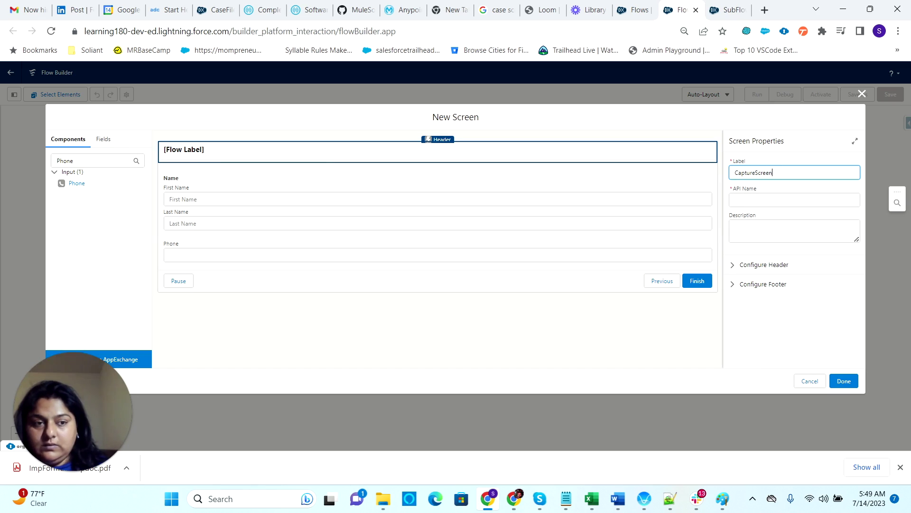
click(811, 192)
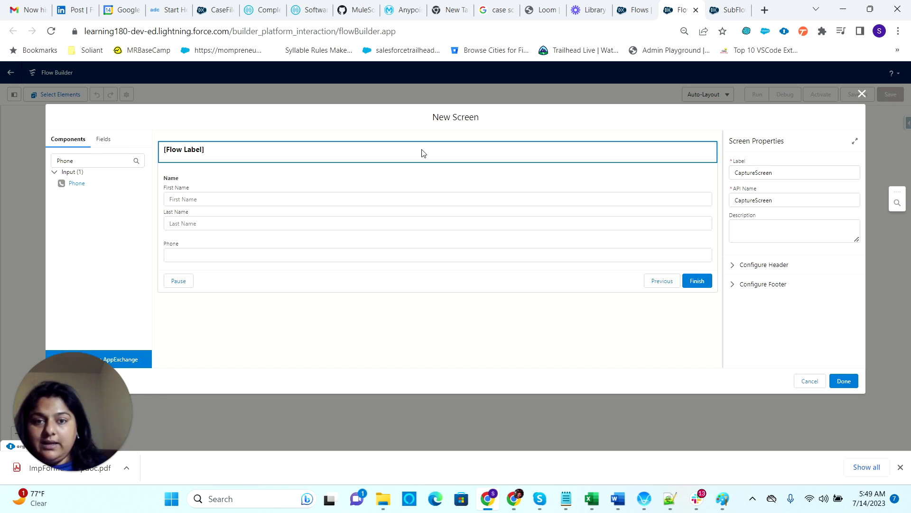
- Review the Name and Phone input settings on CaptureScreen
click(286, 200)
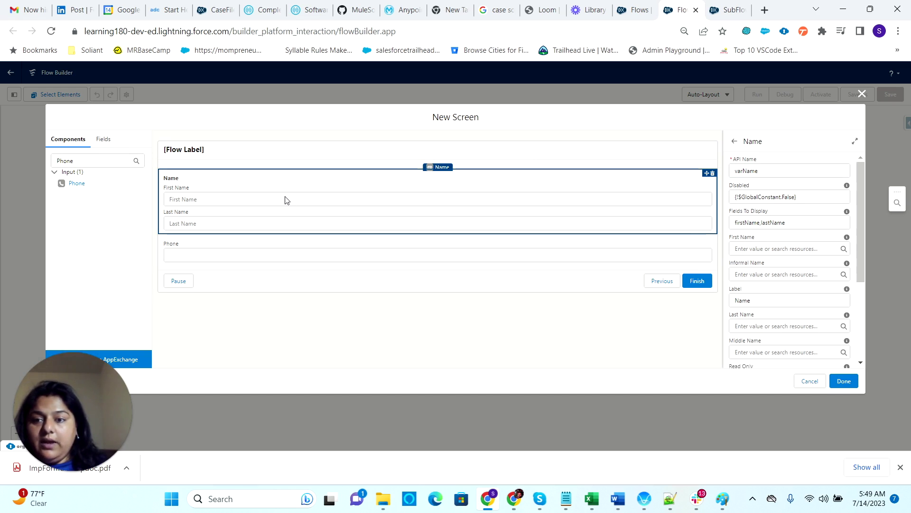
click(298, 255)
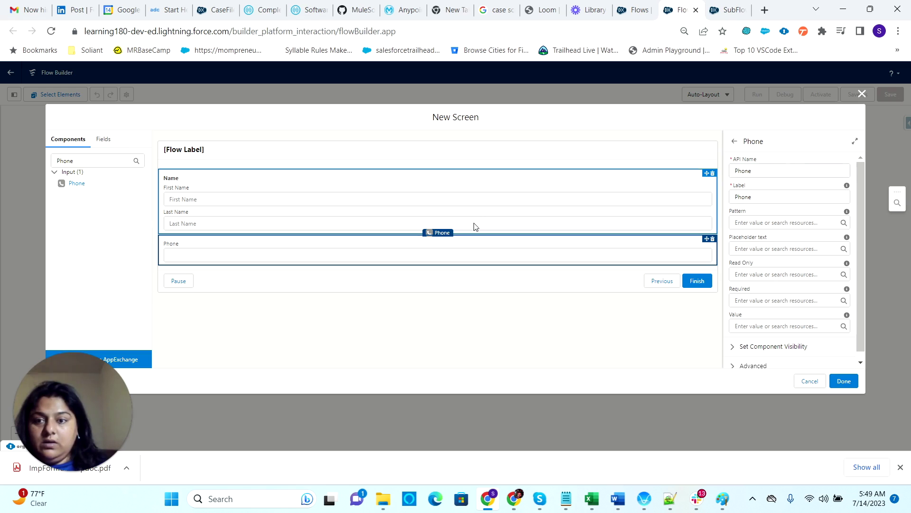
click(345, 207)
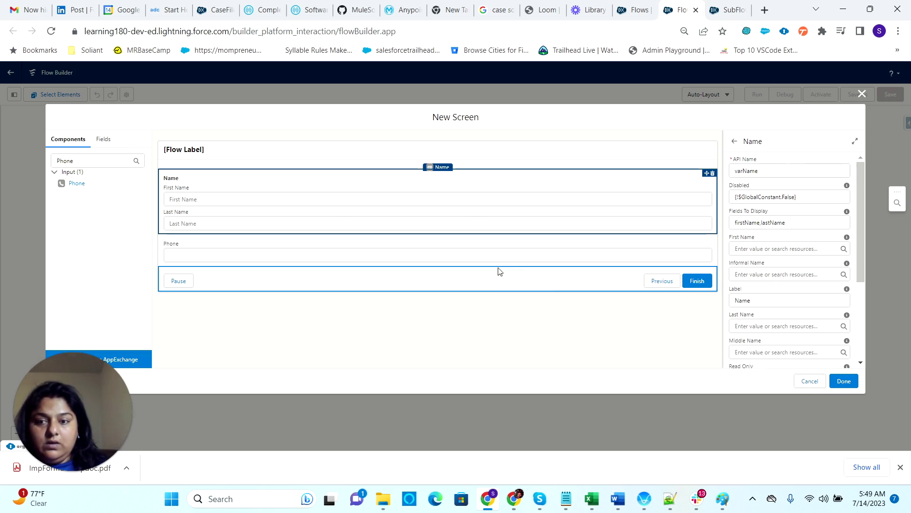
click(494, 284)
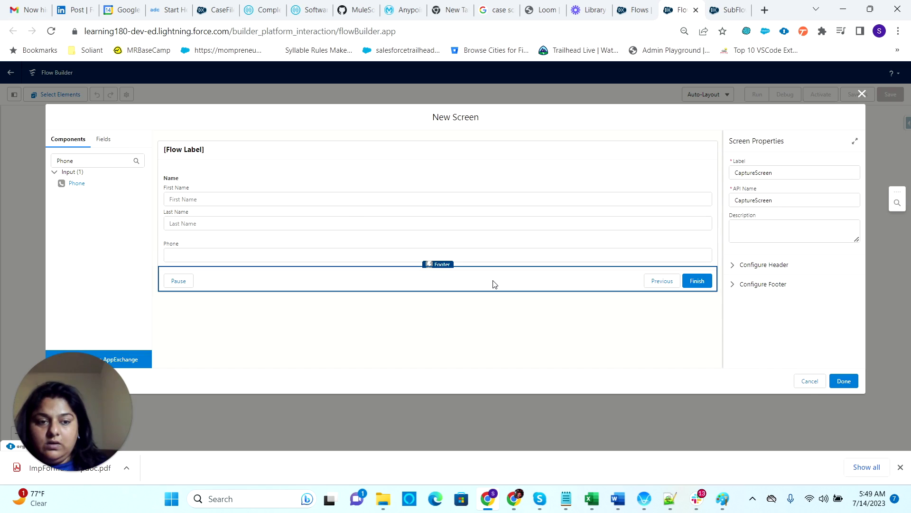
- Hide the Previous and Pause buttons in CaptureScreen's footer, leaving only Finish
click(733, 285)
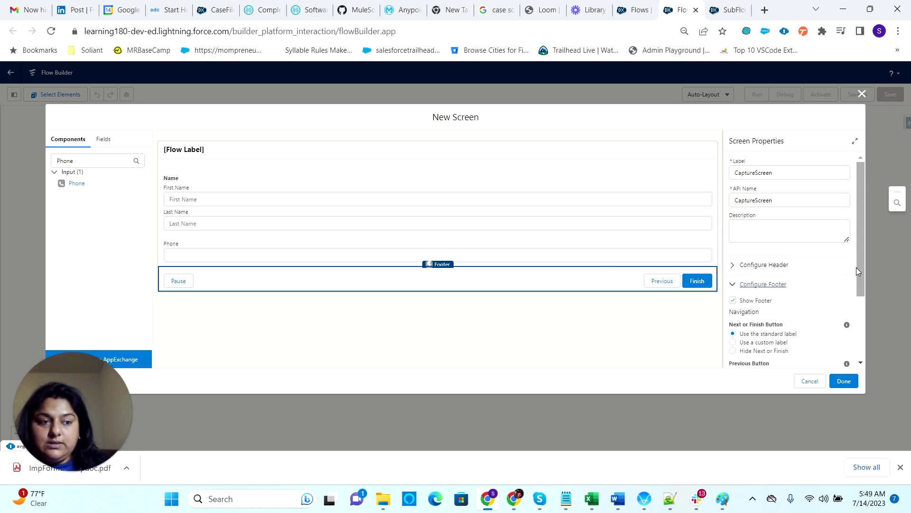
drag(864, 258, 868, 340)
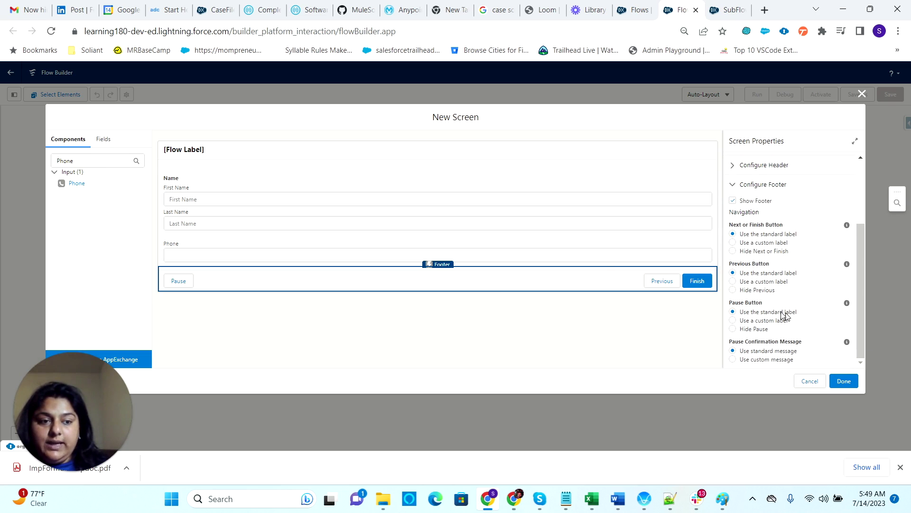
click(759, 290)
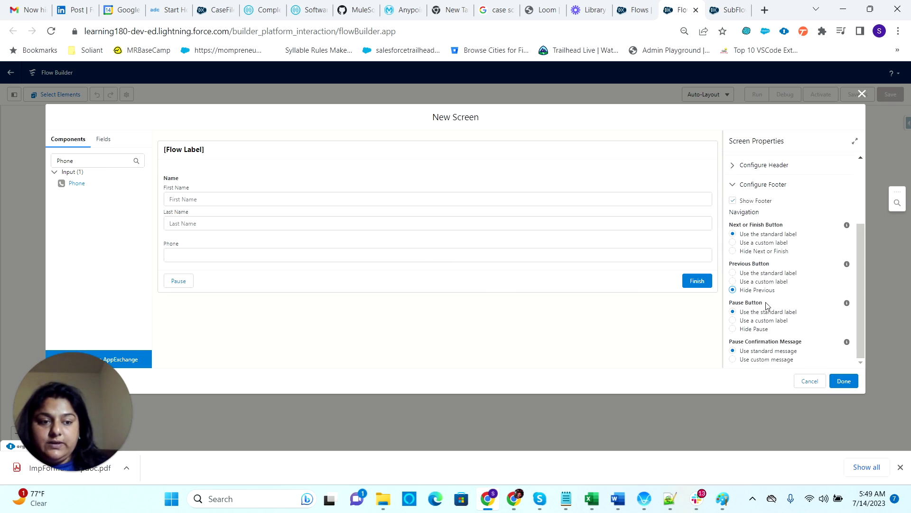
click(752, 329)
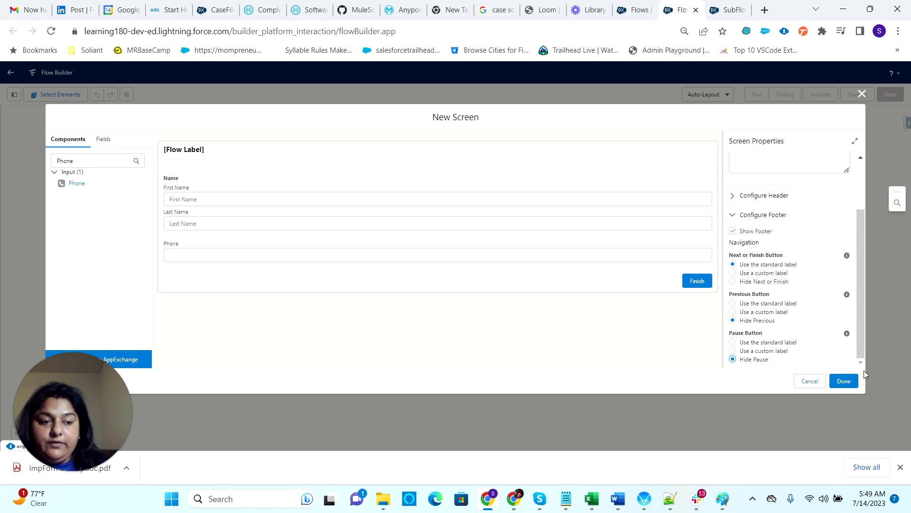
click(844, 380)
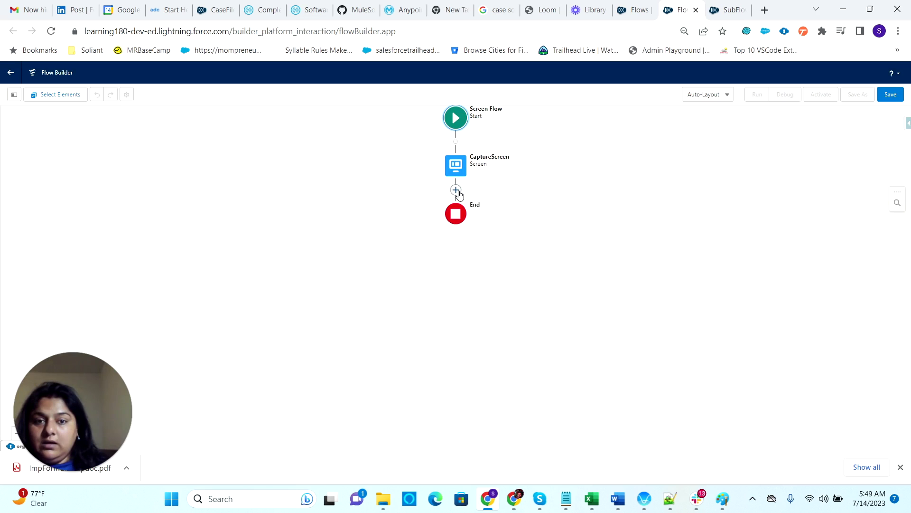
- Add a Subflow element after CaptureScreen referencing SubFlow-WelcomeMessagePOC1
click(455, 190)
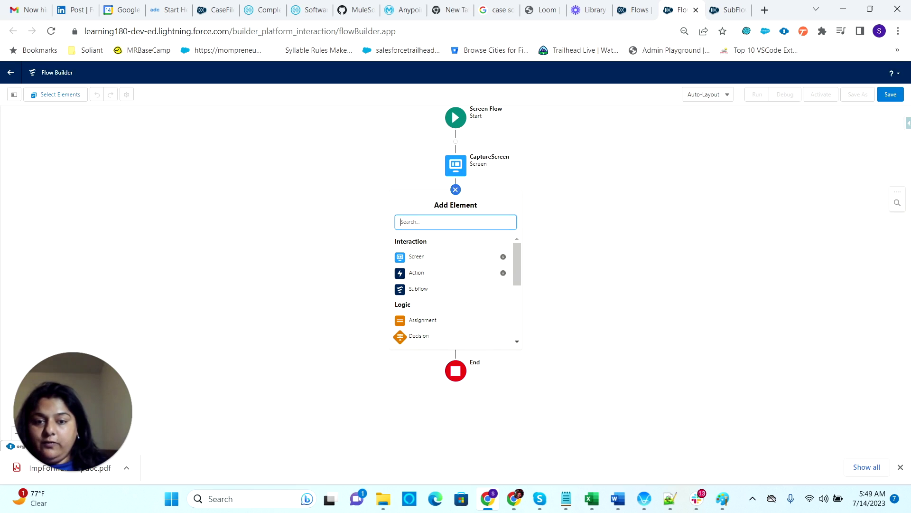
click(413, 291)
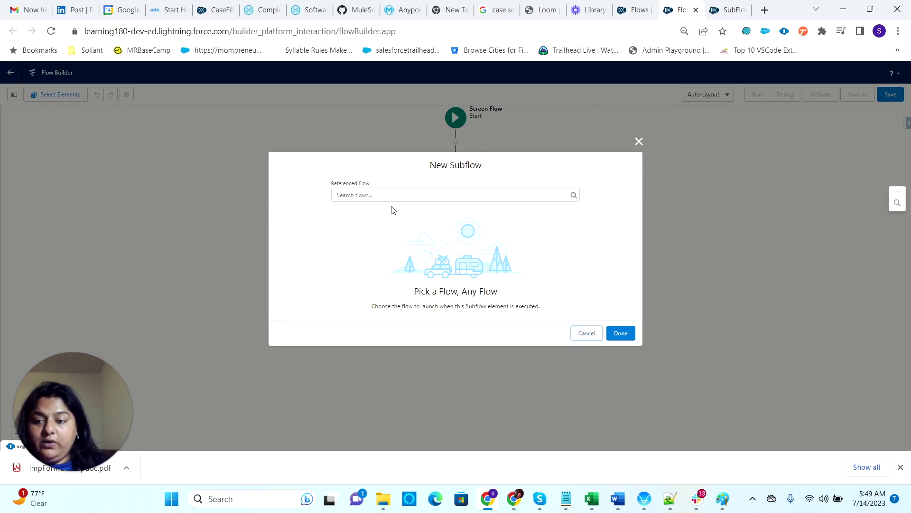
click(392, 195)
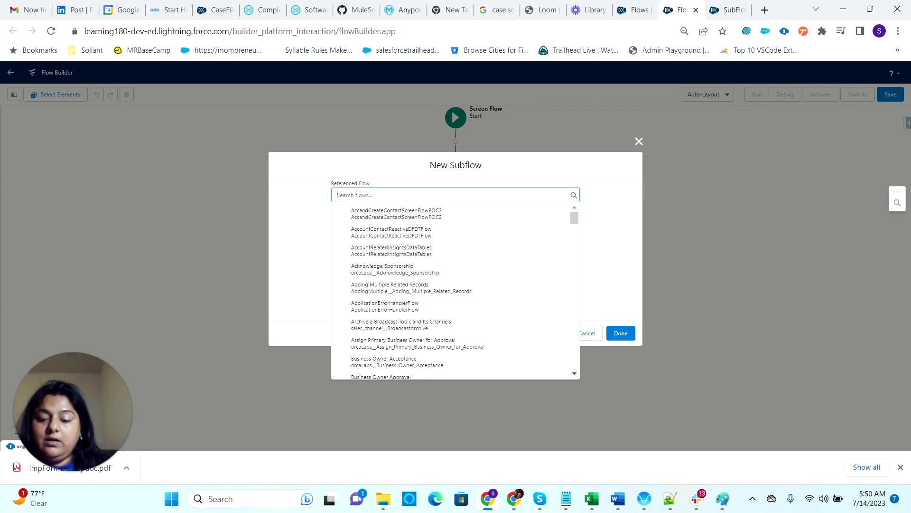
text(sub)
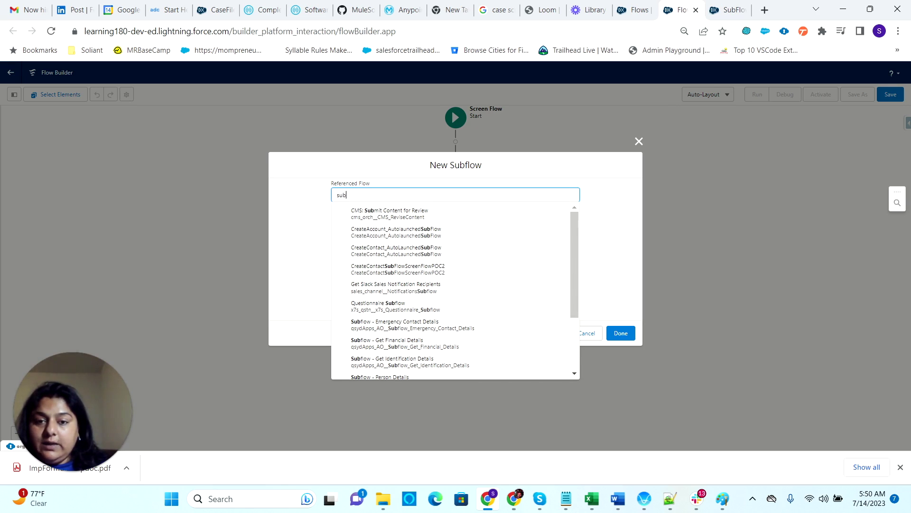
text(f)
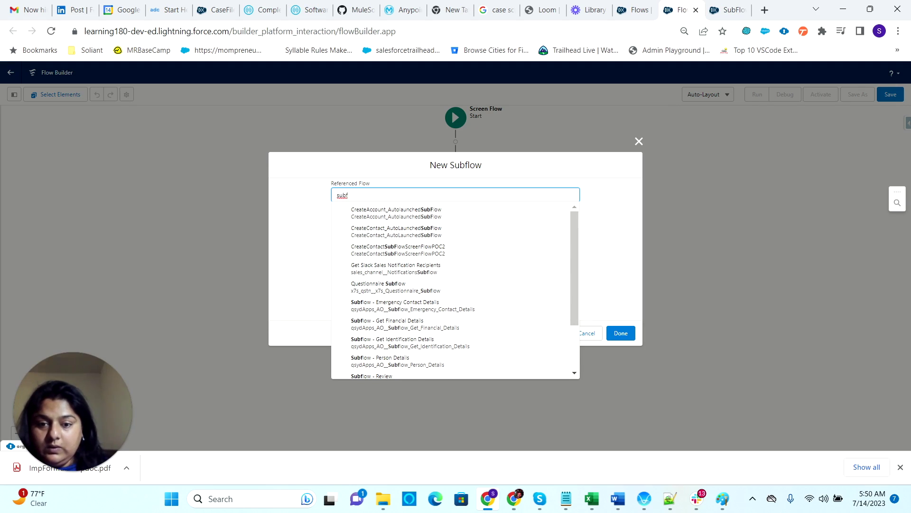
text(low)
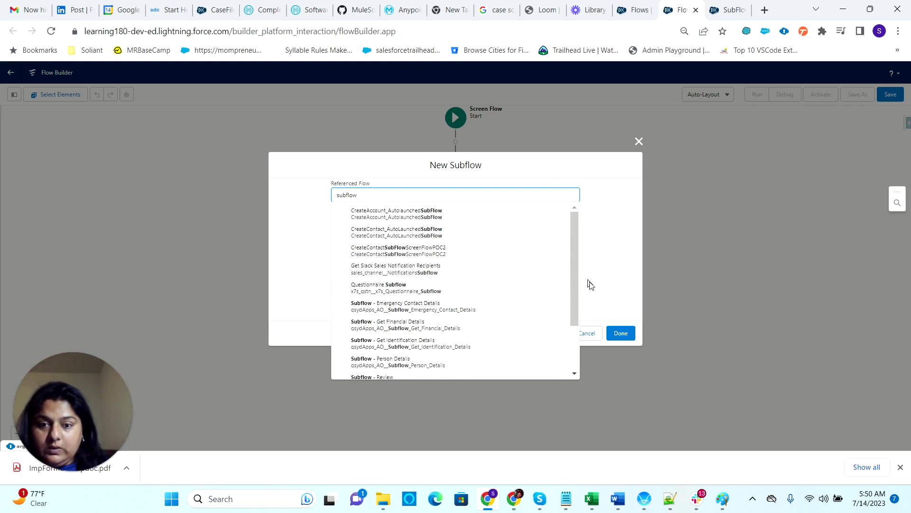
drag(573, 281, 579, 354)
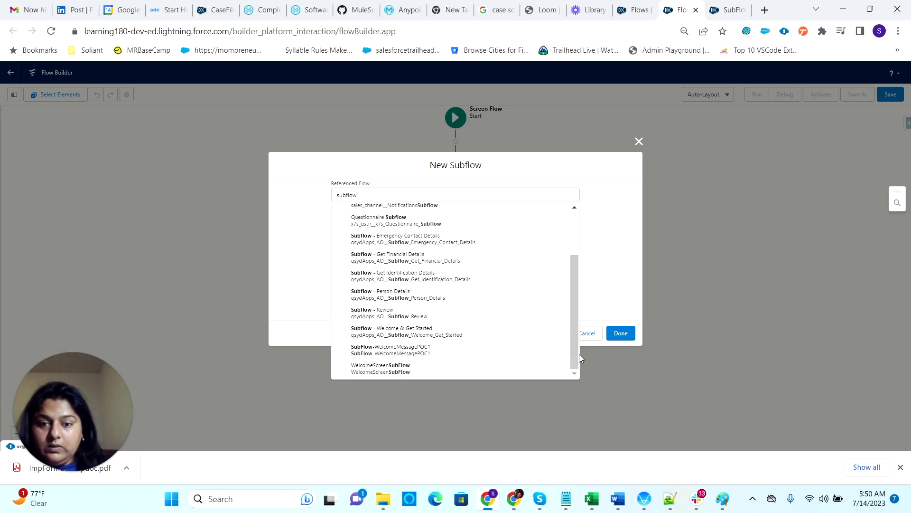
click(411, 357)
click(363, 223)
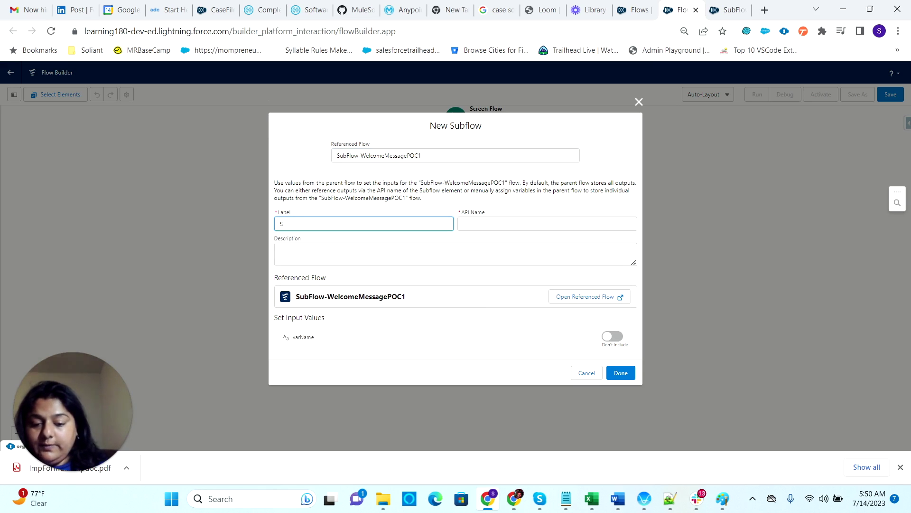
- Label the subflow welcomeMsgSubFlow and pass {!varName.firstName} into its varName input
text(welcomeMsgSub)
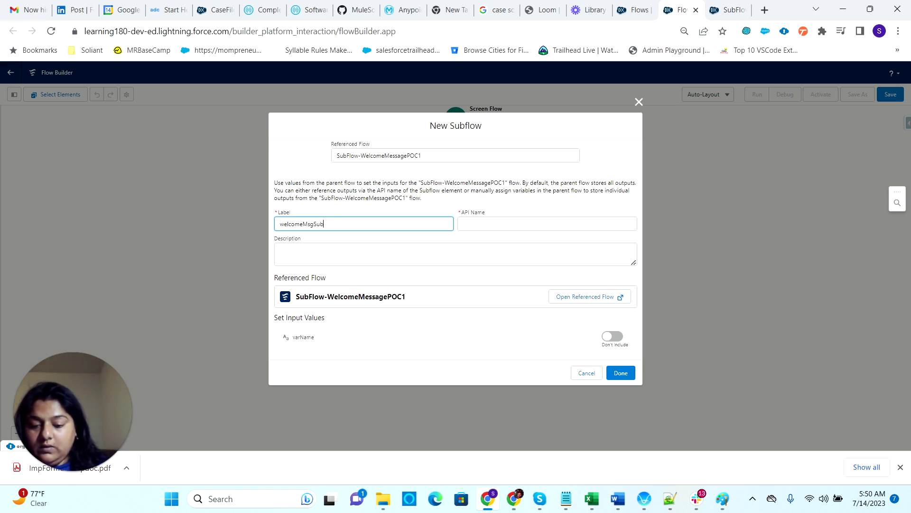
text(Flow)
click(409, 259)
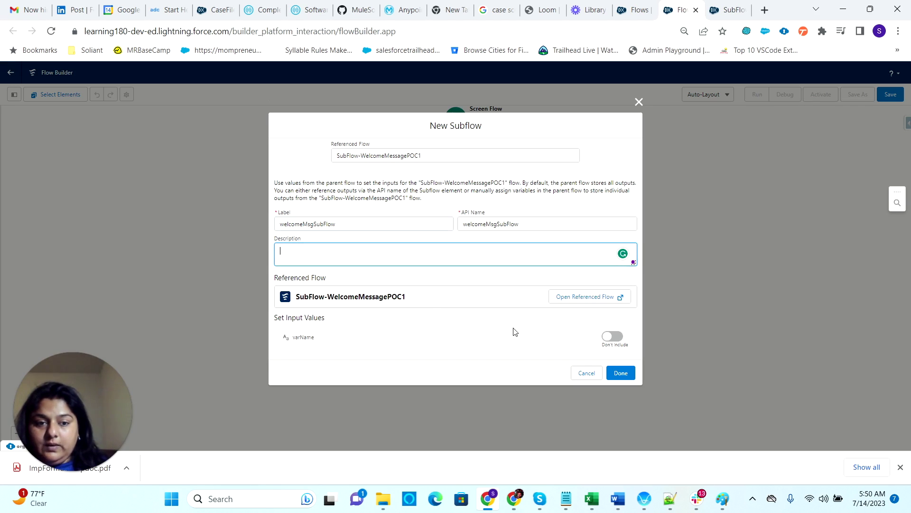
click(613, 336)
click(356, 345)
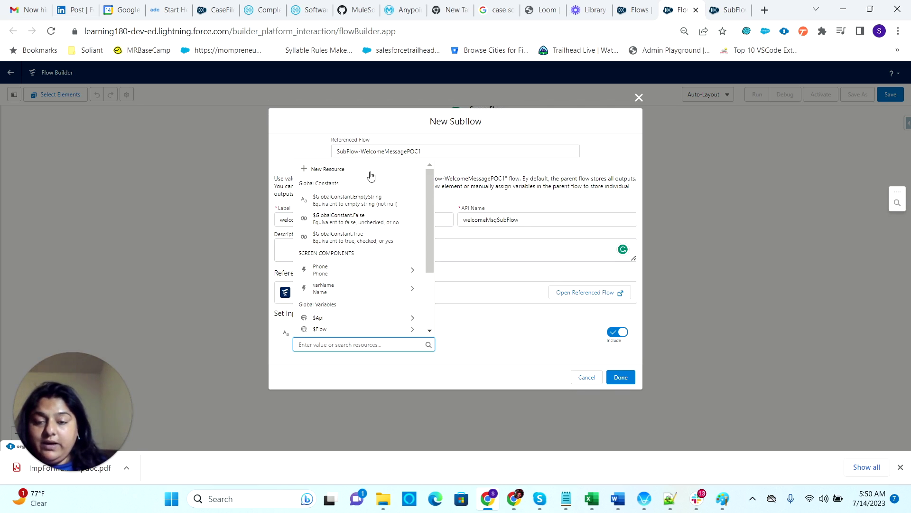
click(412, 291)
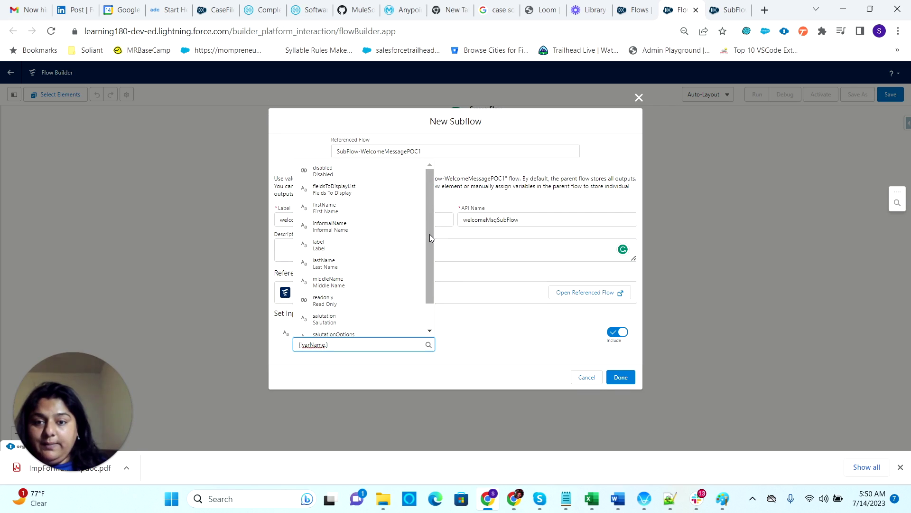
click(346, 208)
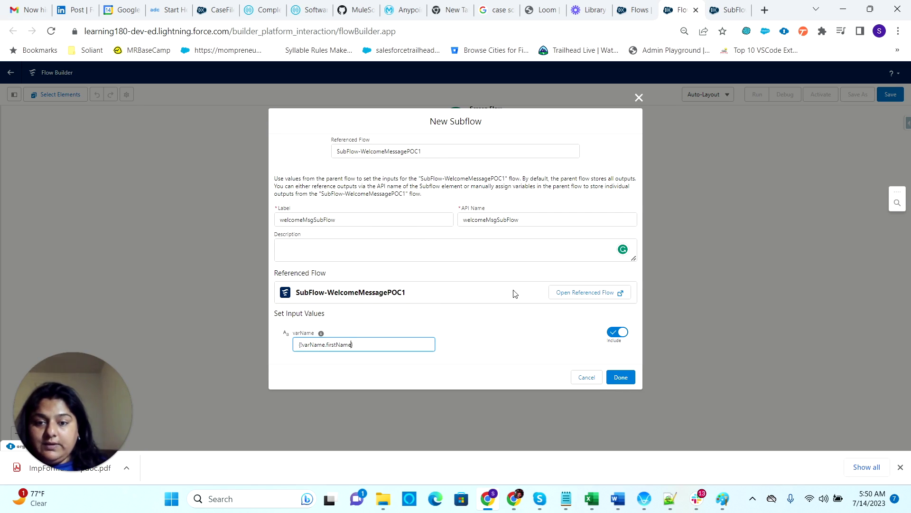
click(626, 378)
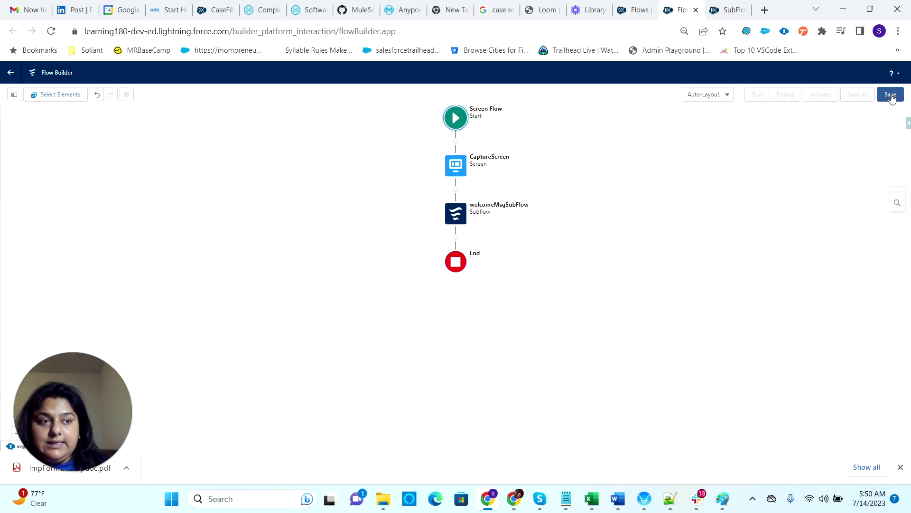
- Save the main flow with the label MainFlow:WelcomePOC1
click(891, 95)
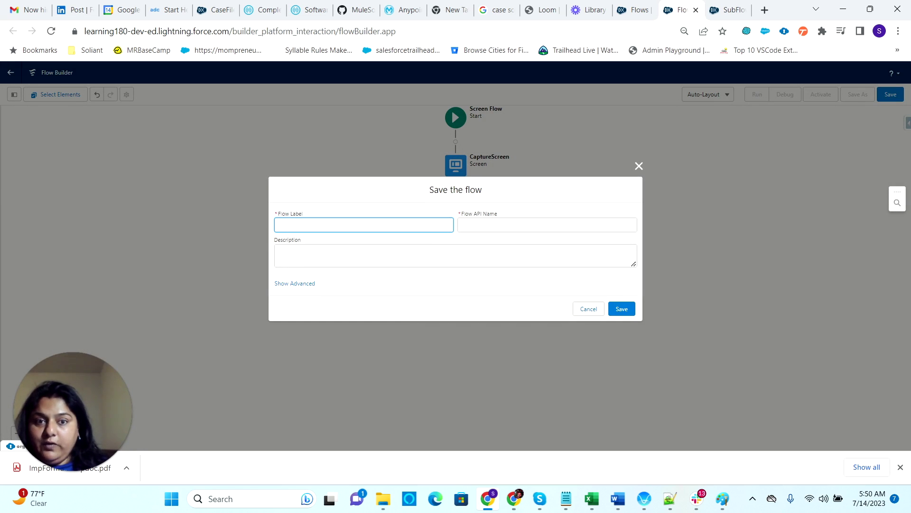
text(MainFlow)
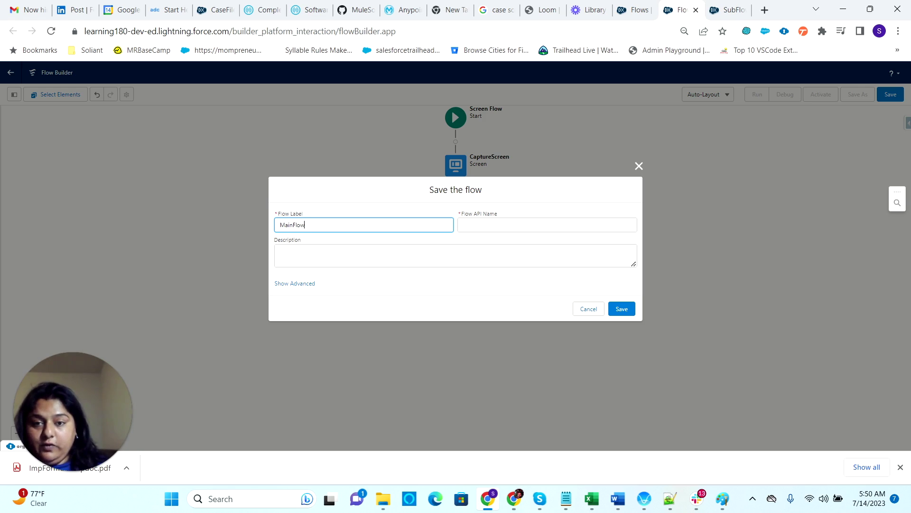
text(:W)
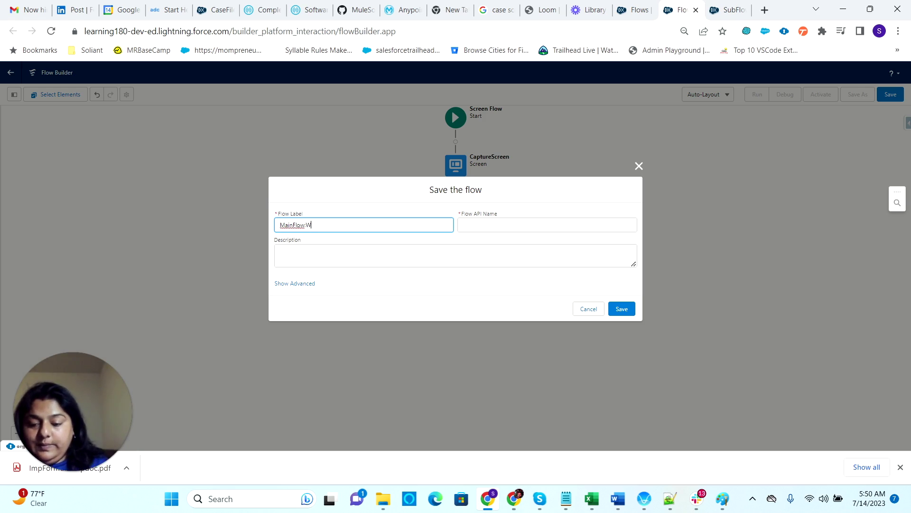
text(elcome)
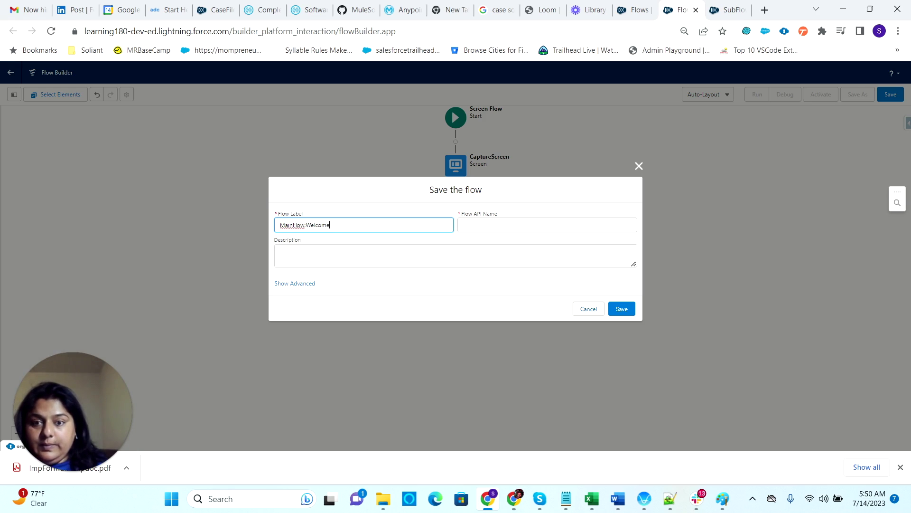
text(P)
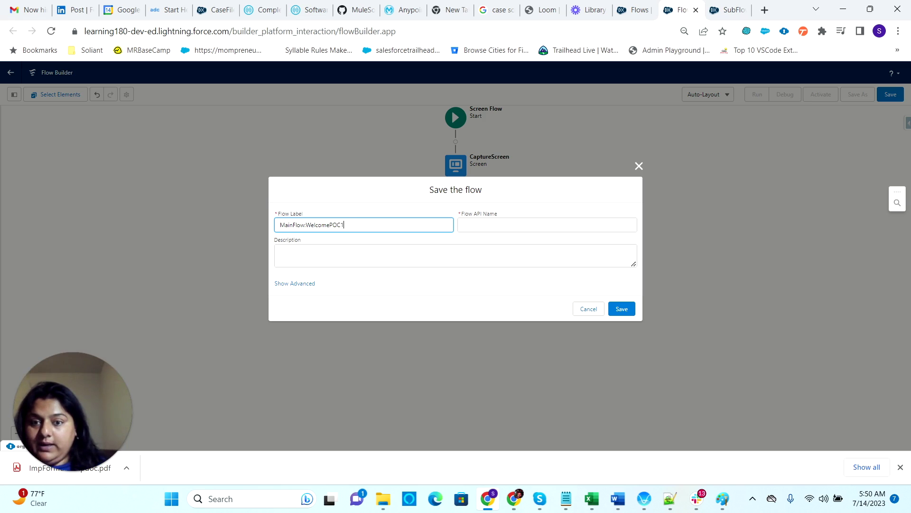
text(OC1)
key(Tab)
key(Tab)
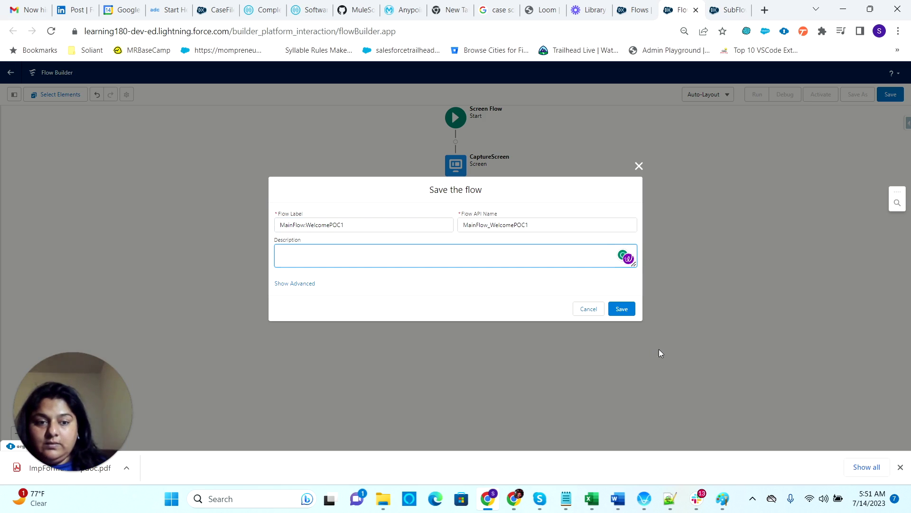
click(627, 309)
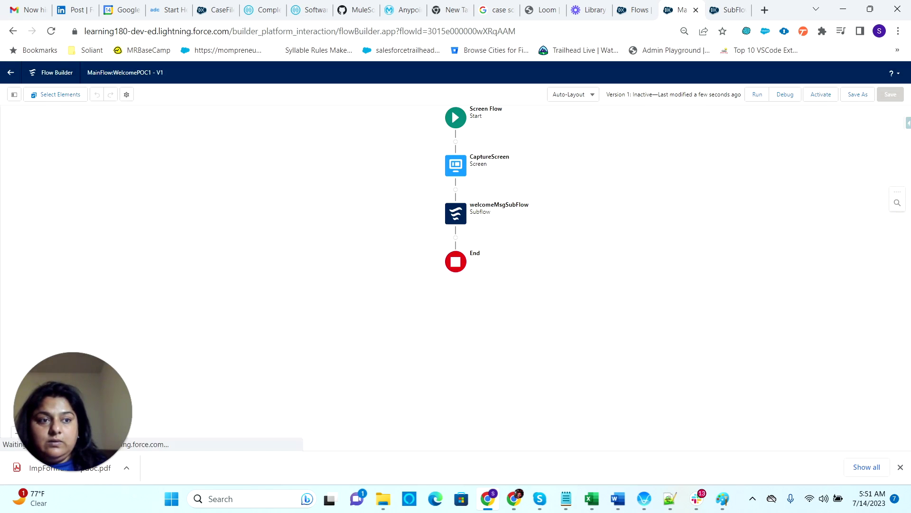
- Debug-run the flow with a test first name, last name and phone number, then return to the canvas
click(786, 95)
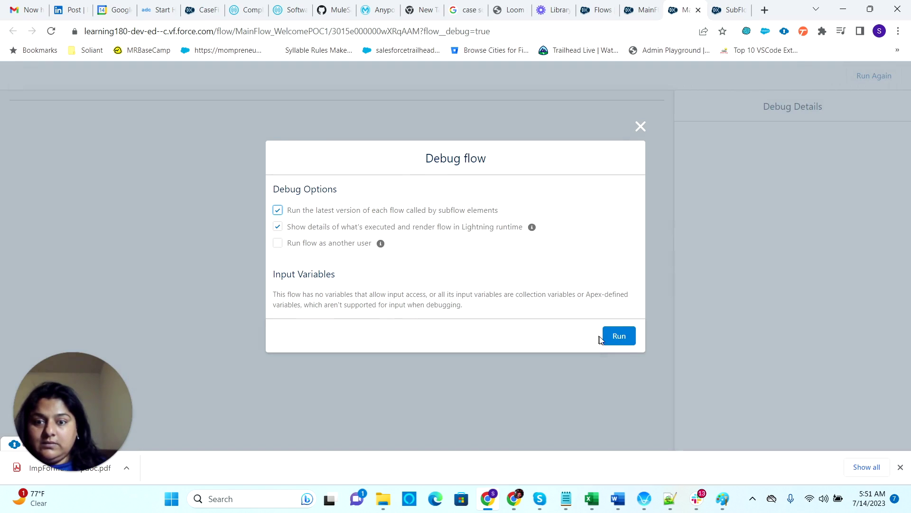
click(616, 336)
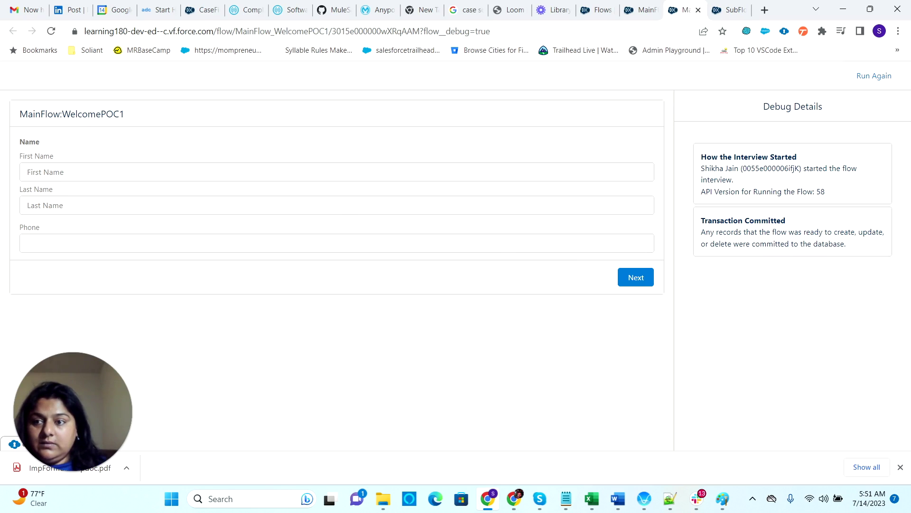
click(27, 172)
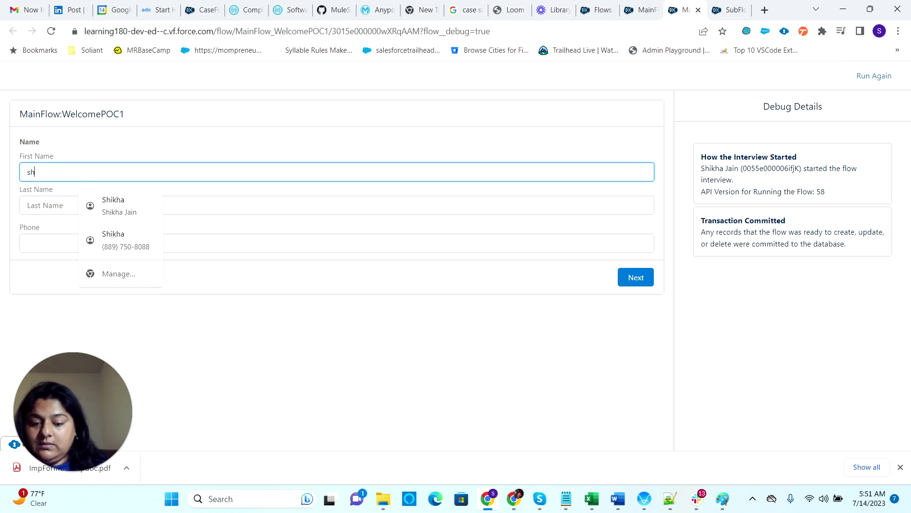
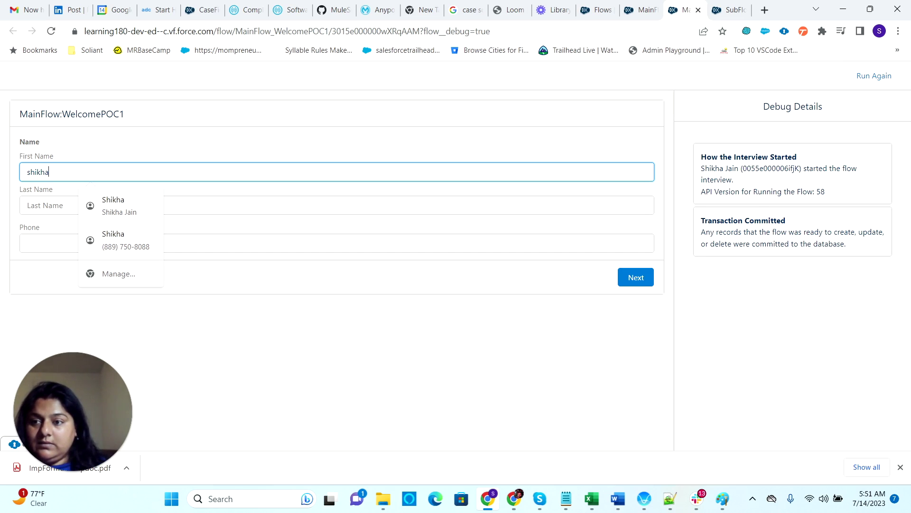
click(27, 205)
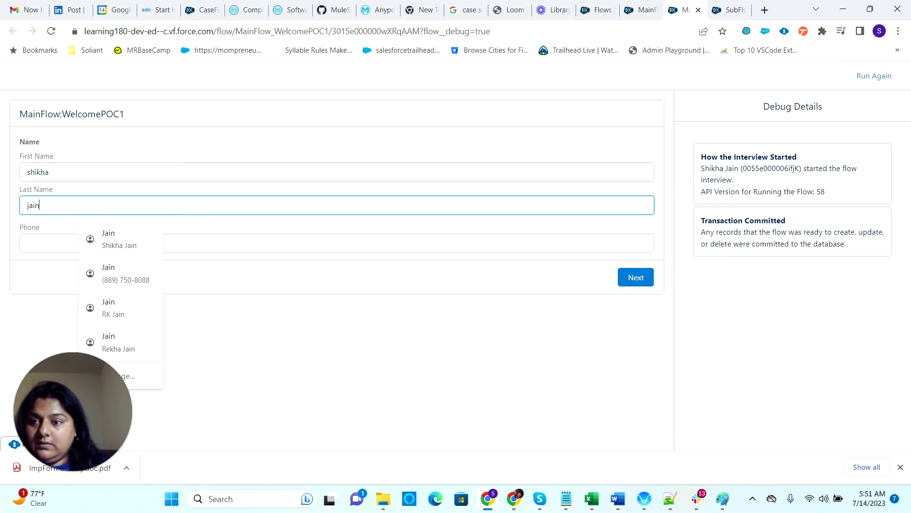
click(27, 243)
text(12)
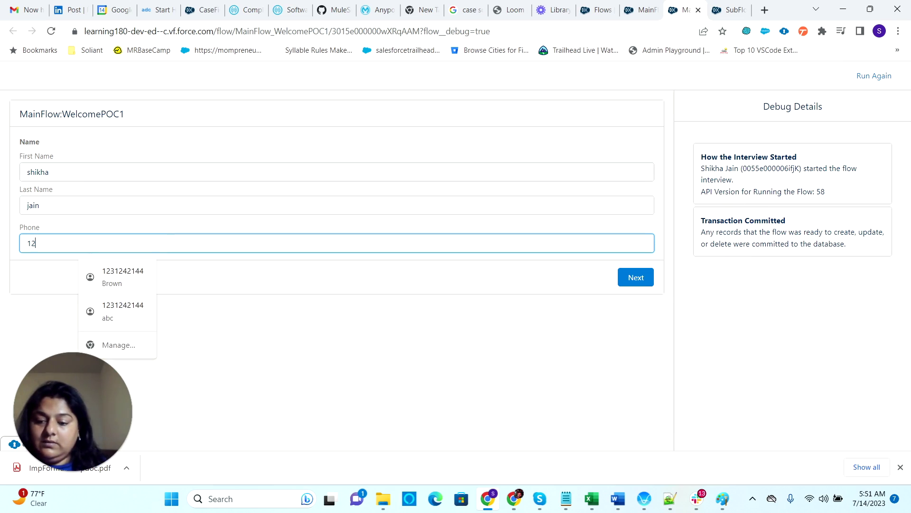
text(34567890)
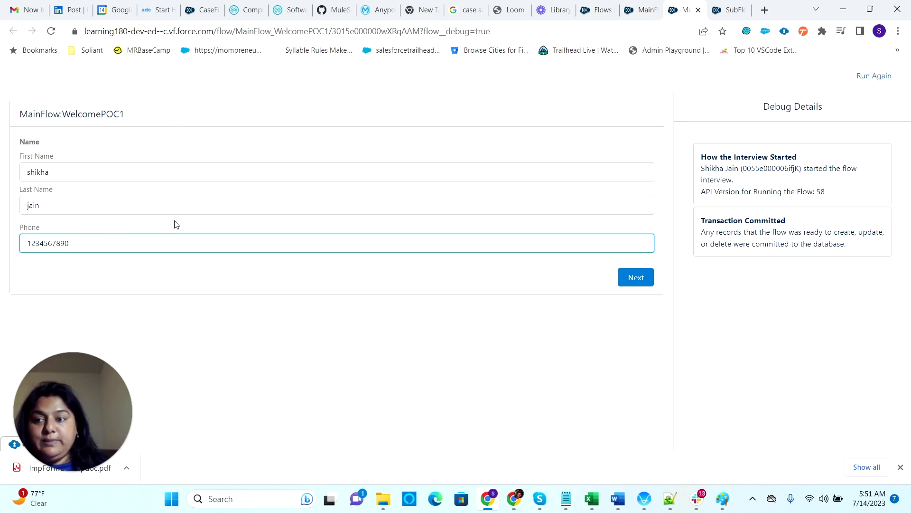
click(639, 279)
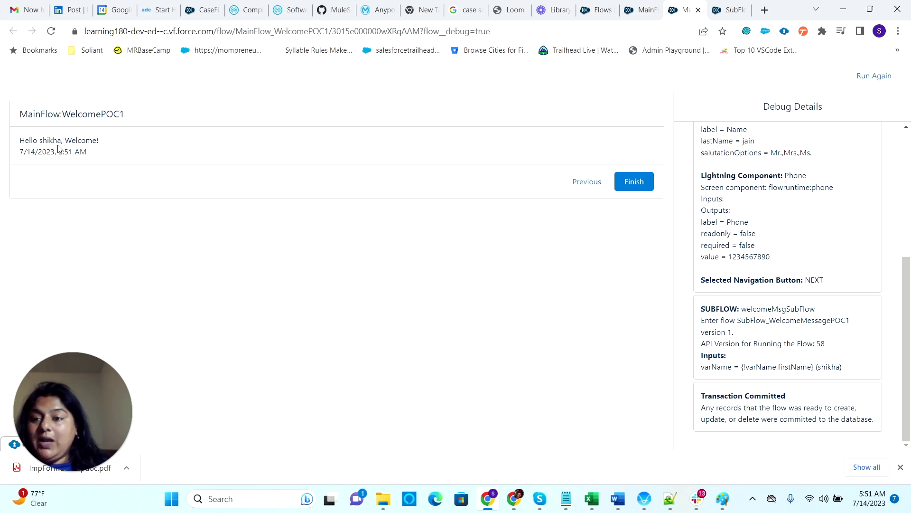
click(639, 8)
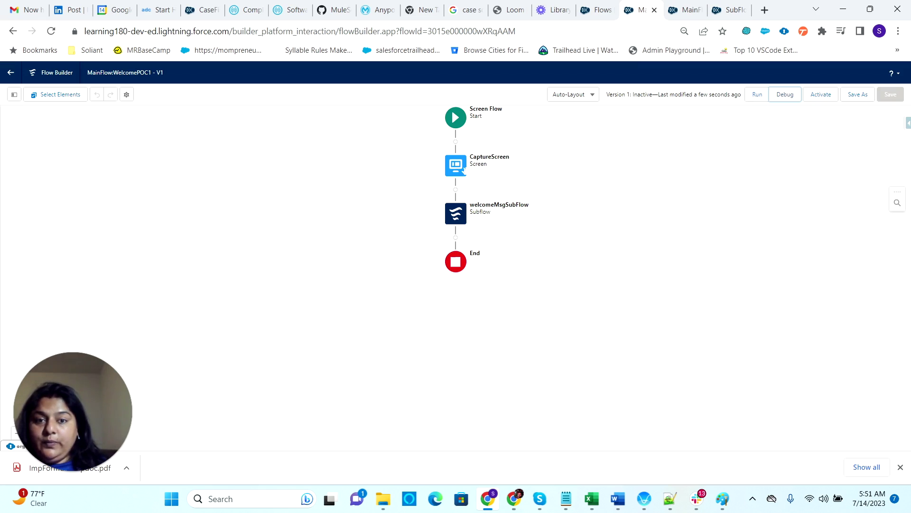
- Review CaptureScreen without changes, then finish the MainFlow:WelcomePOC1 debug run so it reports All done
double_click(458, 175)
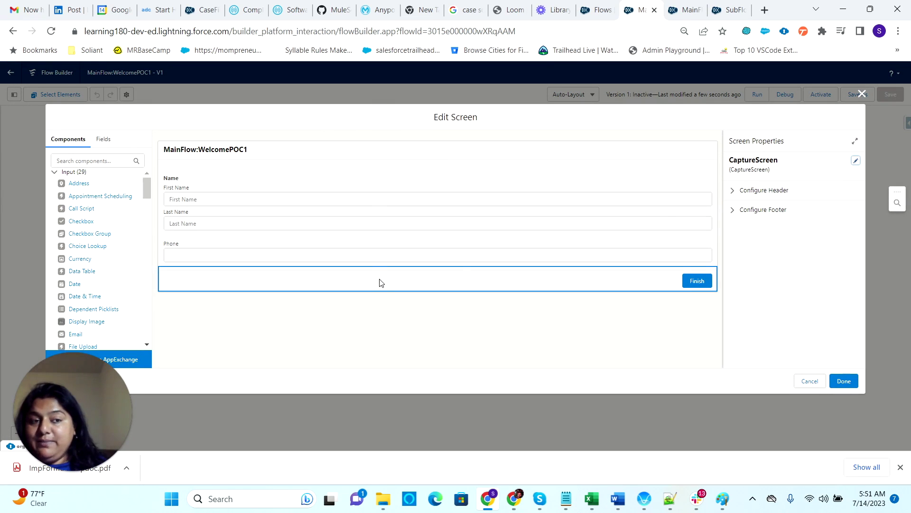
click(862, 94)
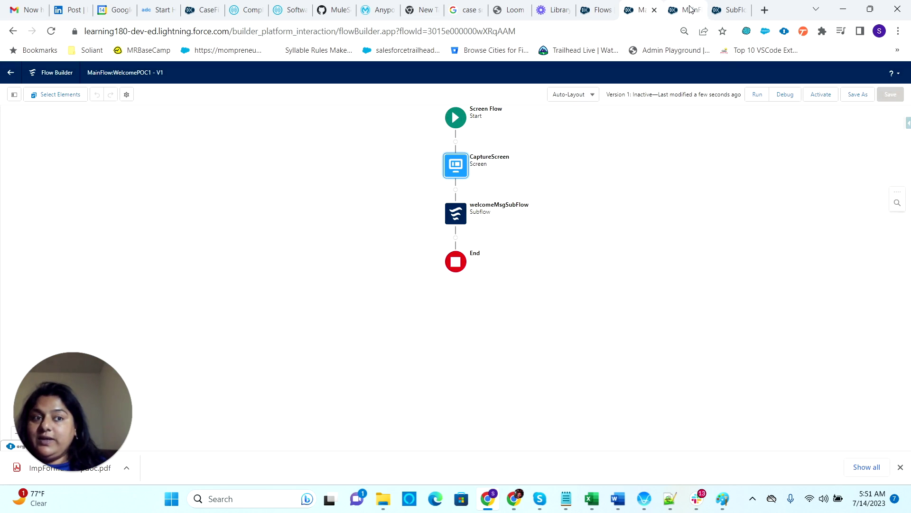
click(686, 9)
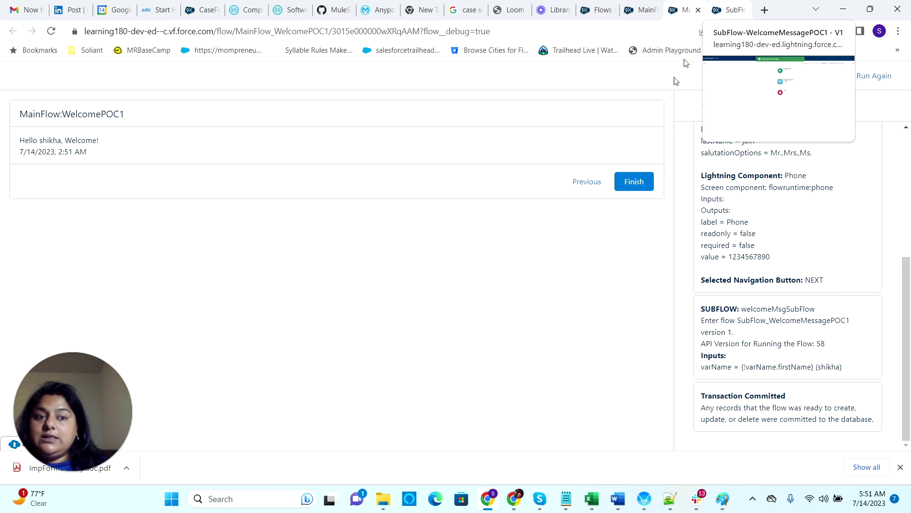
click(636, 182)
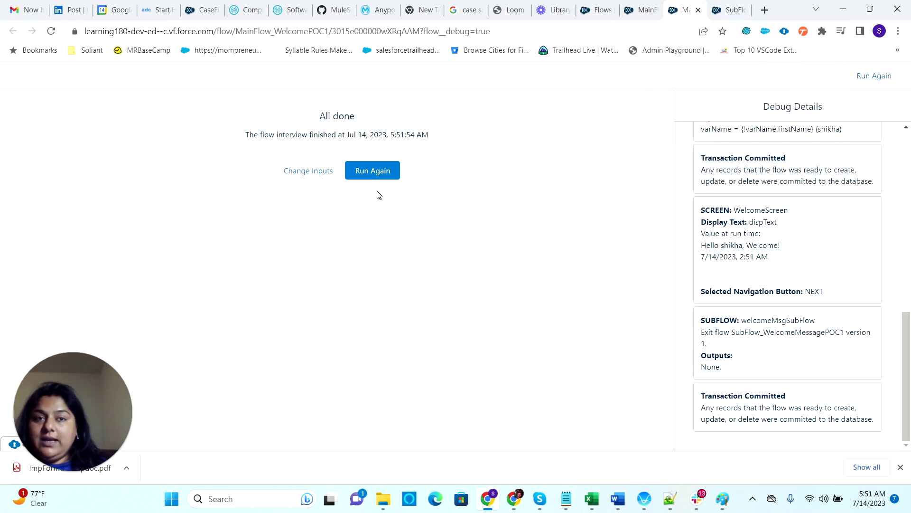